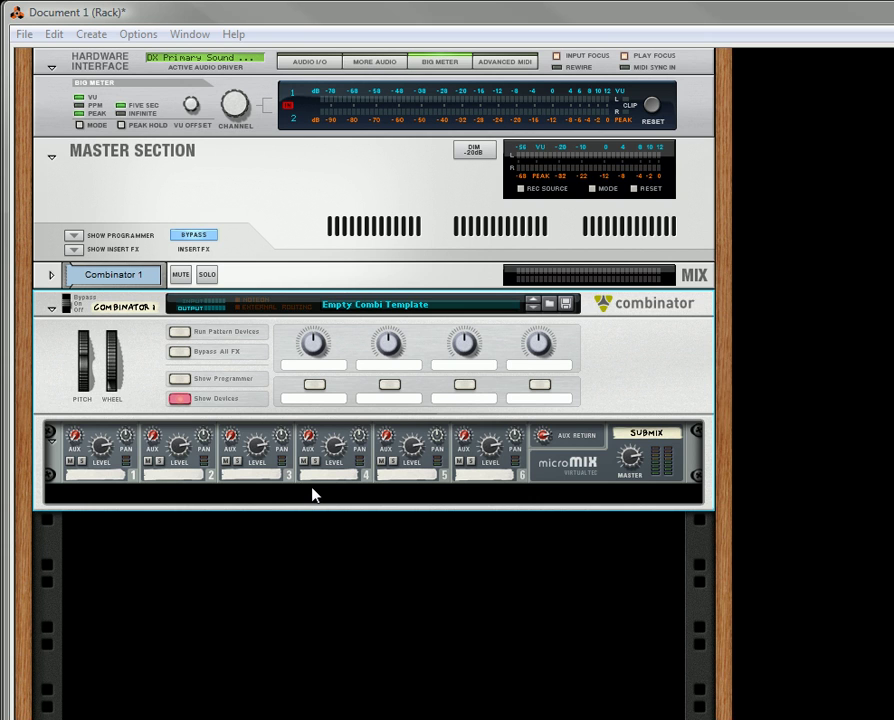
# - Add a Thor Polysonic Synthesizer inside the Combinator from the Instruments menu
pyautogui.rightClick(544, 470)
pyautogui.moveTo(617, 257)
pyautogui.moveTo(626, 232)
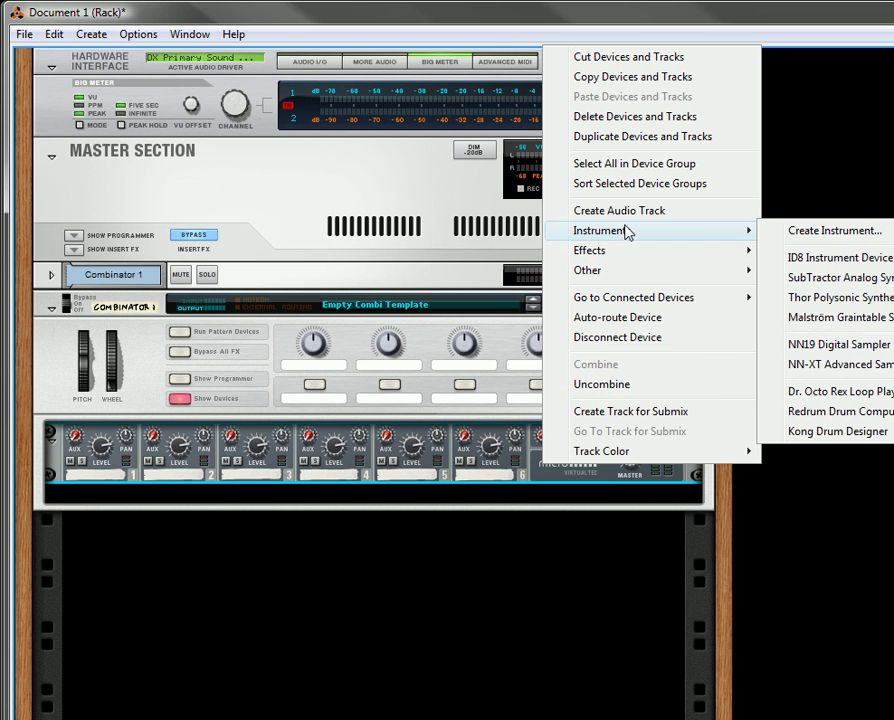
pyautogui.click(838, 298)
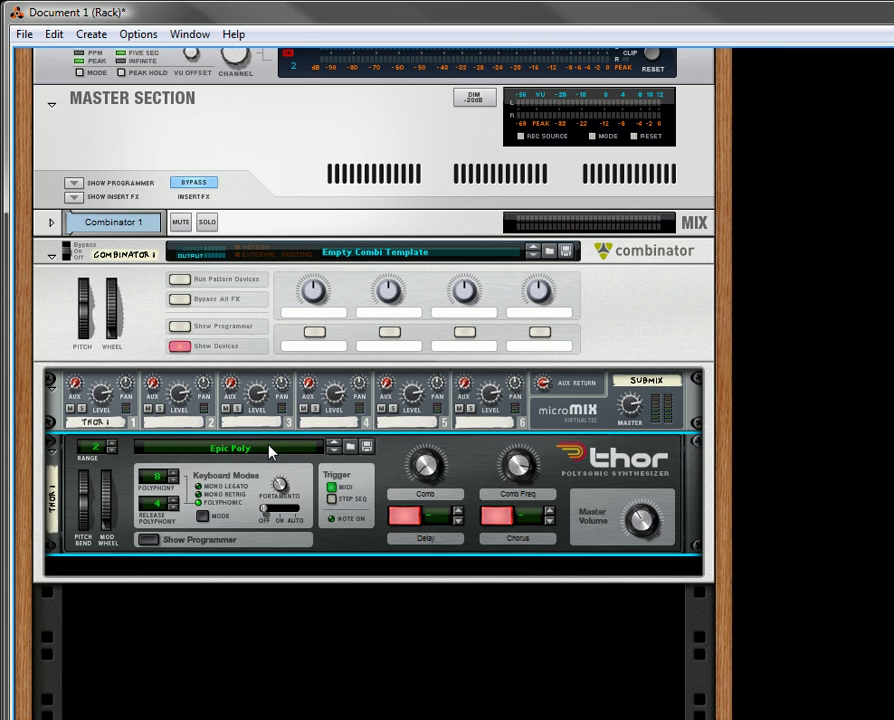
# - Load the factory Thor Patches > Lead Synths > Another Lead patch into Thor
pyautogui.click(270, 452)
pyautogui.click(280, 462)
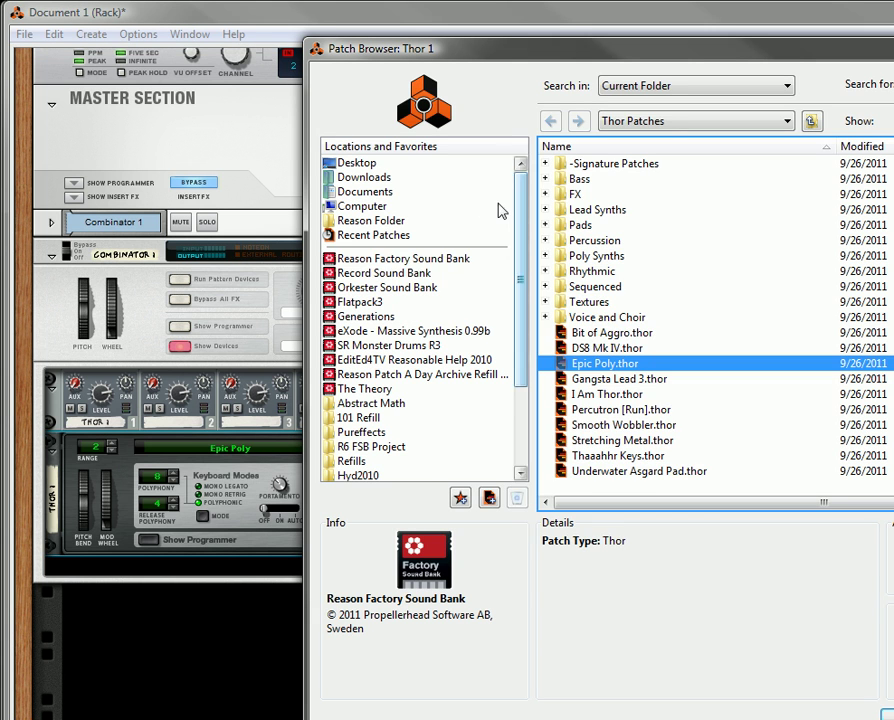
pyautogui.click(403, 258)
pyautogui.scroll(-1, 603, 388)
pyautogui.doubleClick(598, 488)
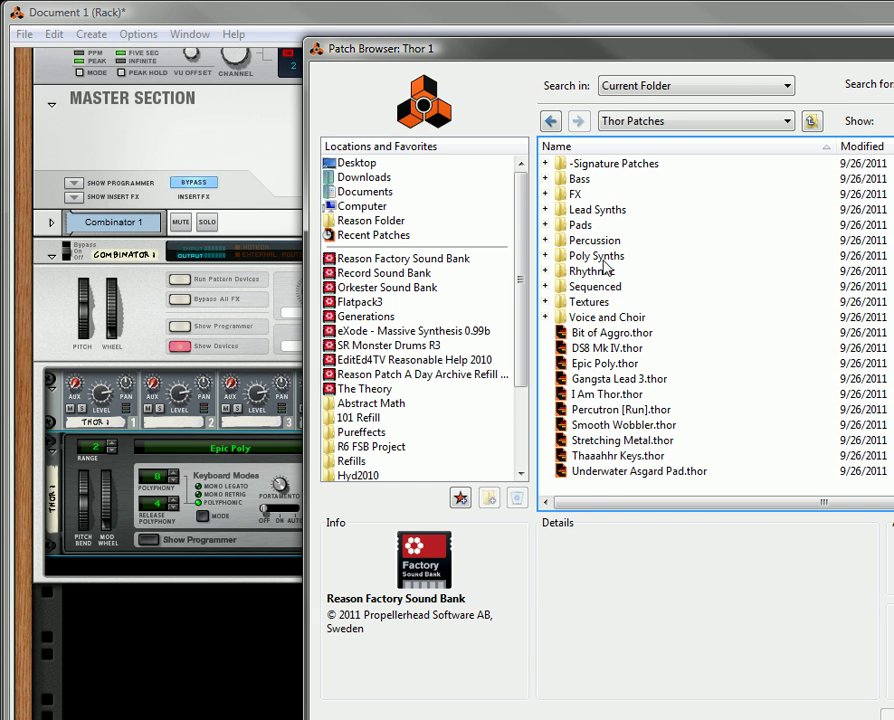
pyautogui.doubleClick(594, 211)
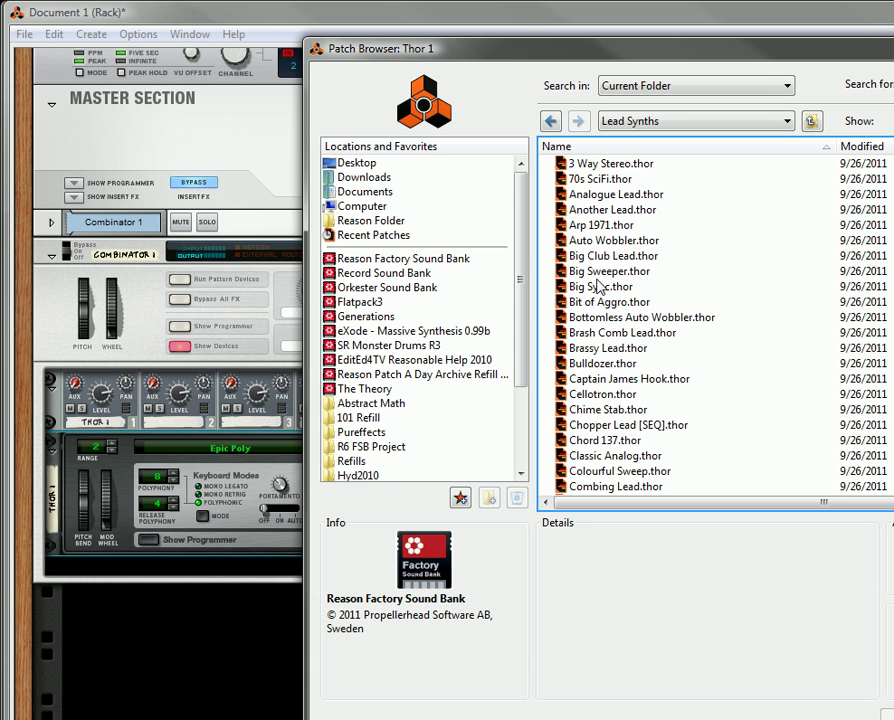
pyautogui.doubleClick(600, 212)
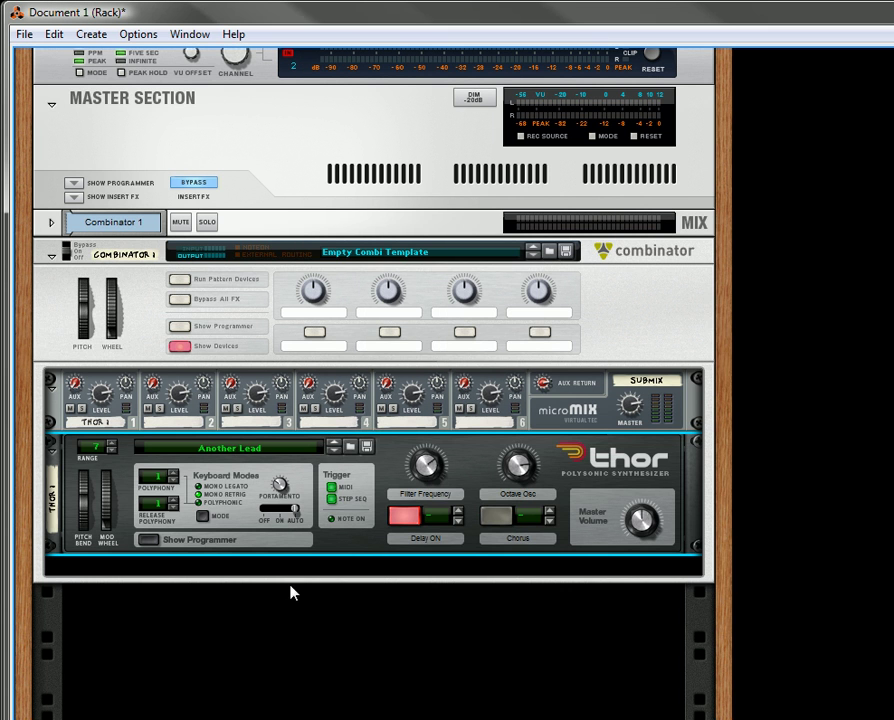
# - Add a Matrix Pattern Sequencer below Thor, randomize its pattern, and briefly test playback
pyautogui.rightClick(333, 535)
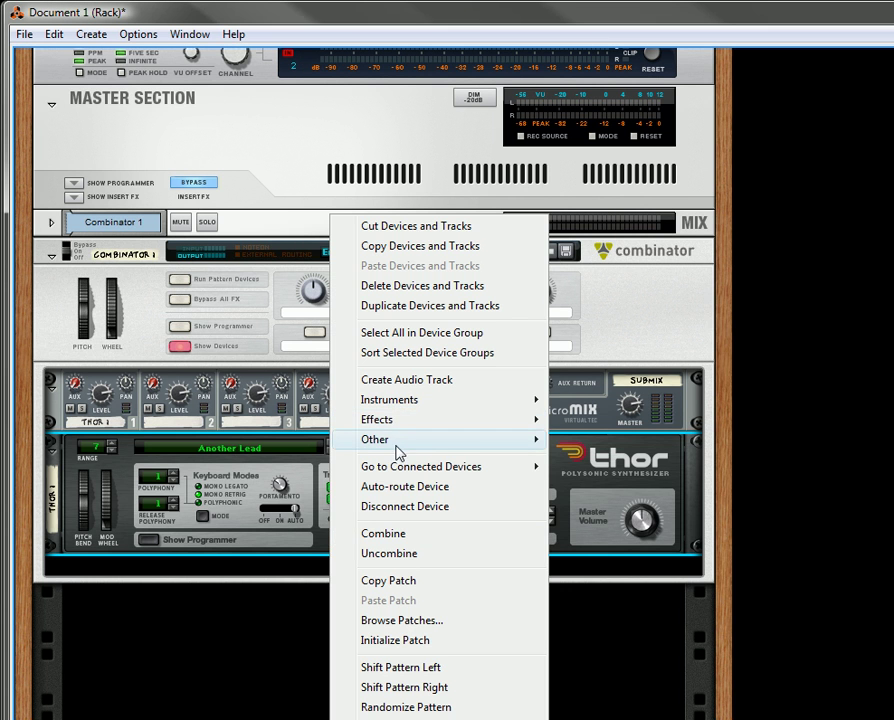
pyautogui.moveTo(540, 441)
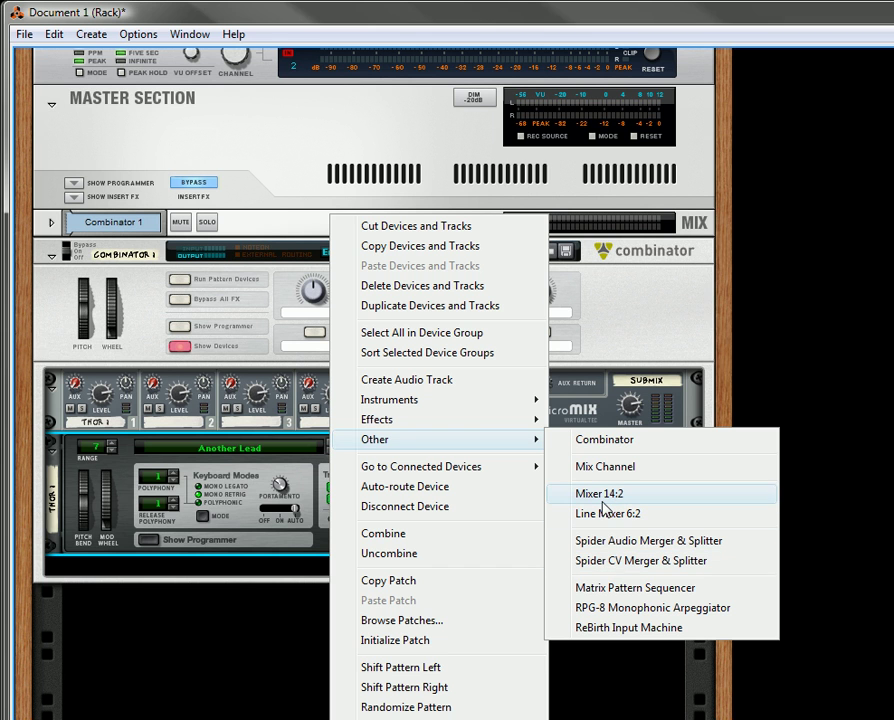
pyautogui.click(620, 590)
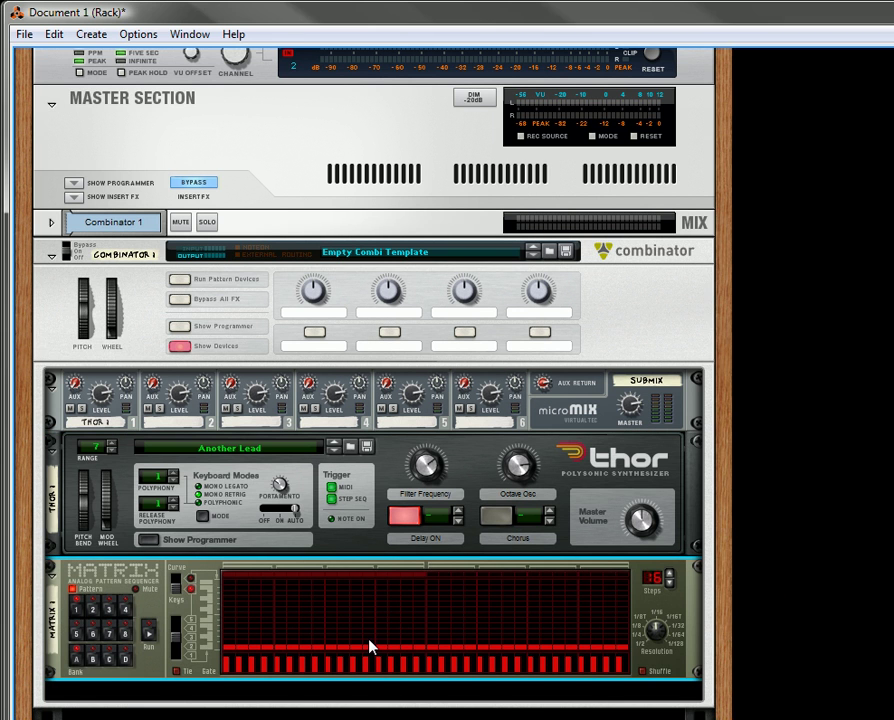
pyautogui.hotkey('ctrl', 'r')
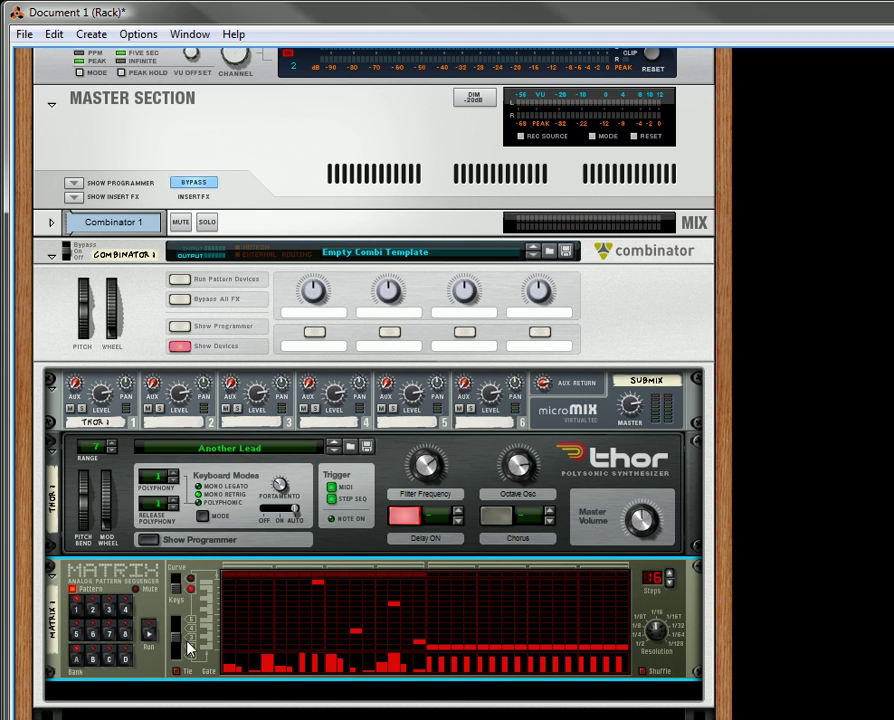
pyautogui.click(148, 632)
pyautogui.click(148, 636)
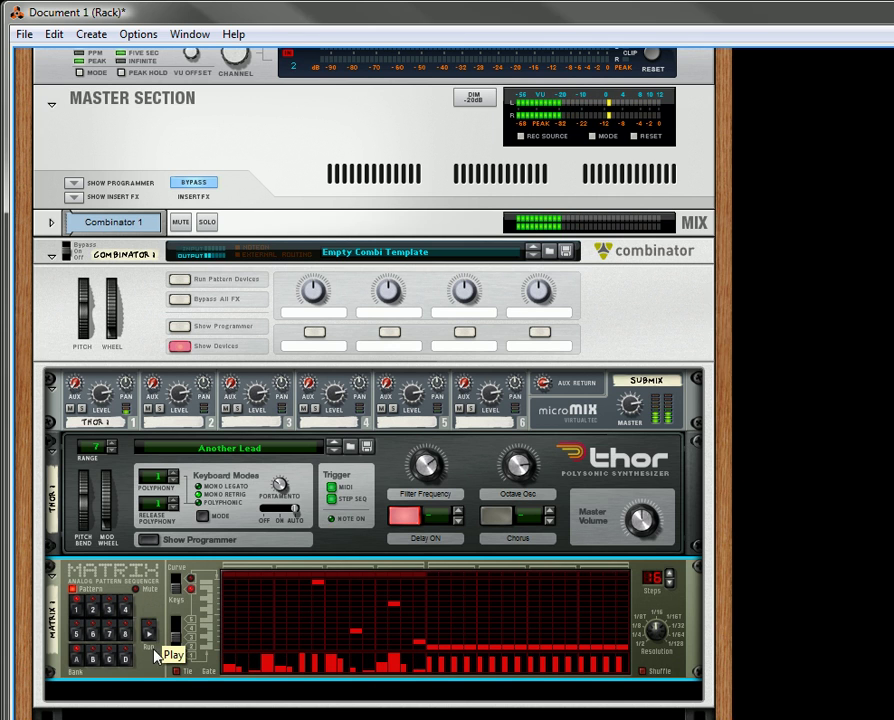
# - Step Thor through successive Lead Synths patches until Chime Stab is loaded
pyautogui.click(334, 451)
pyautogui.click(334, 453)
pyautogui.click(334, 453)
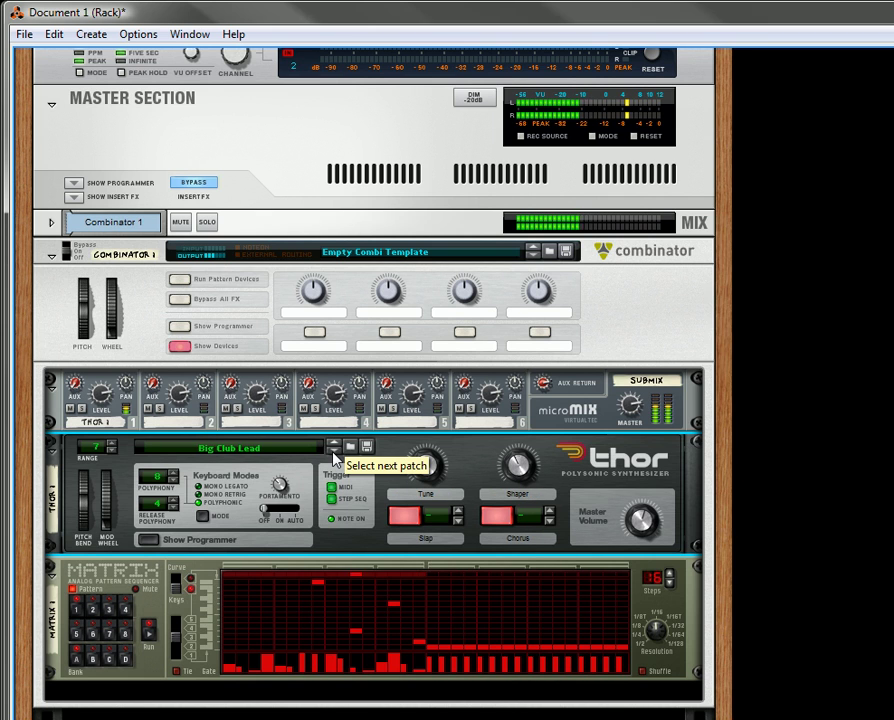
pyautogui.click(334, 453)
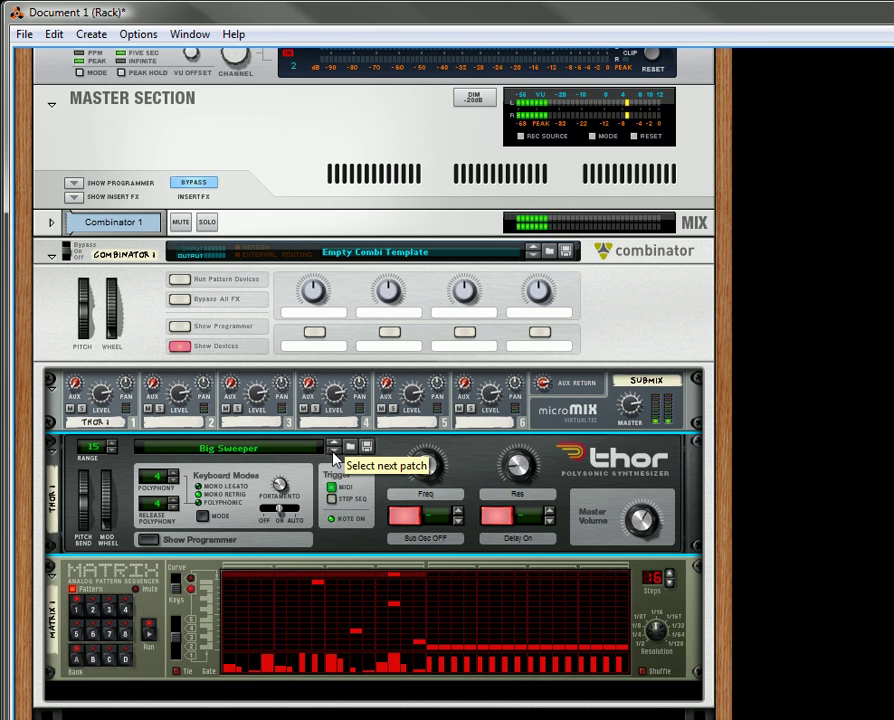
pyautogui.click(334, 453)
pyautogui.click(334, 453)
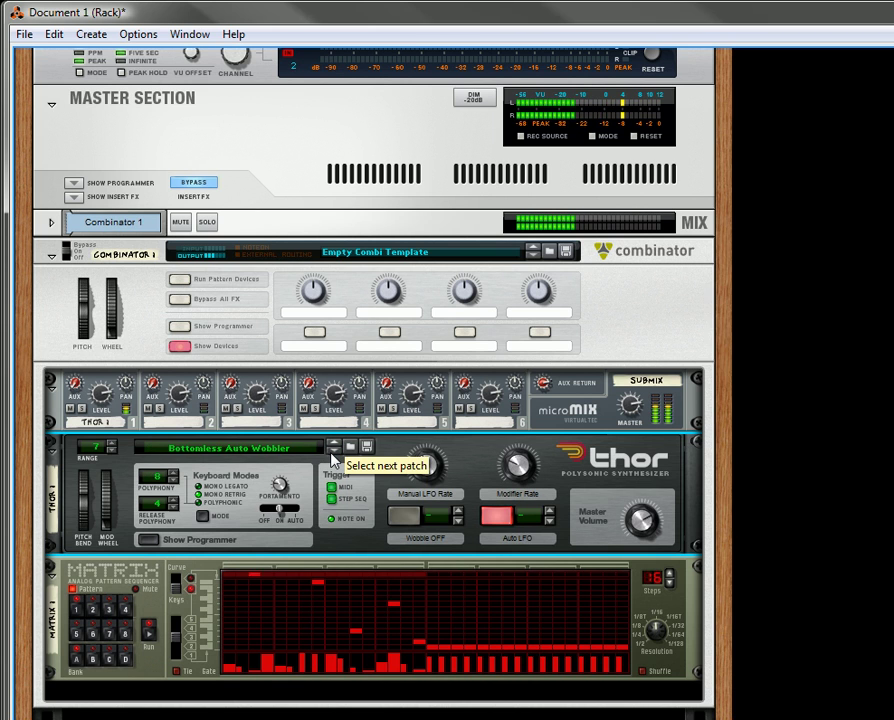
pyautogui.click(334, 453)
pyautogui.click(334, 453)
pyautogui.click(334, 453)
pyautogui.click(334, 453)
pyautogui.click(334, 453)
pyautogui.click(334, 453)
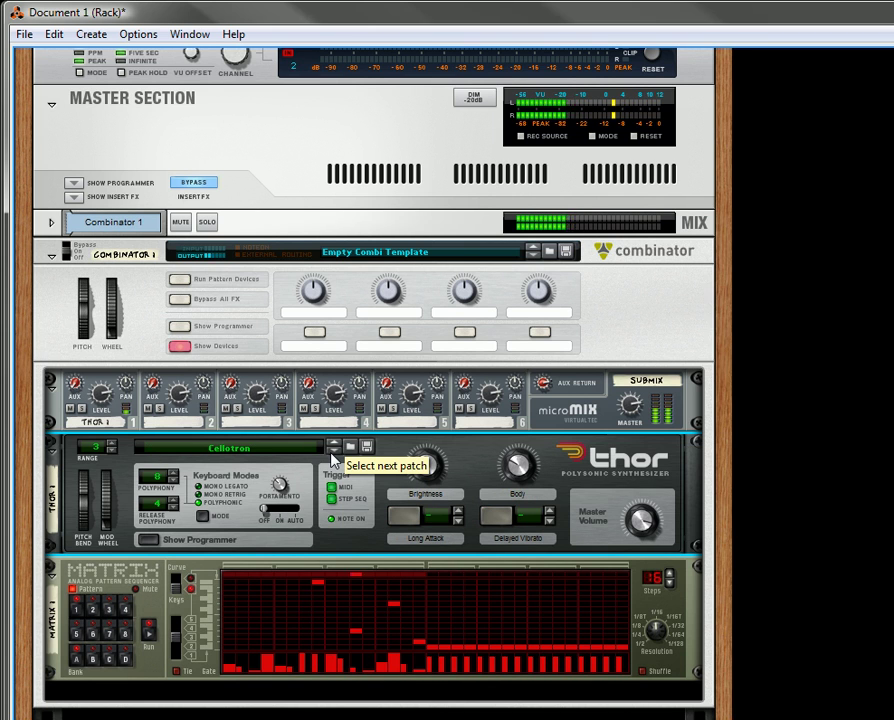
pyautogui.click(334, 453)
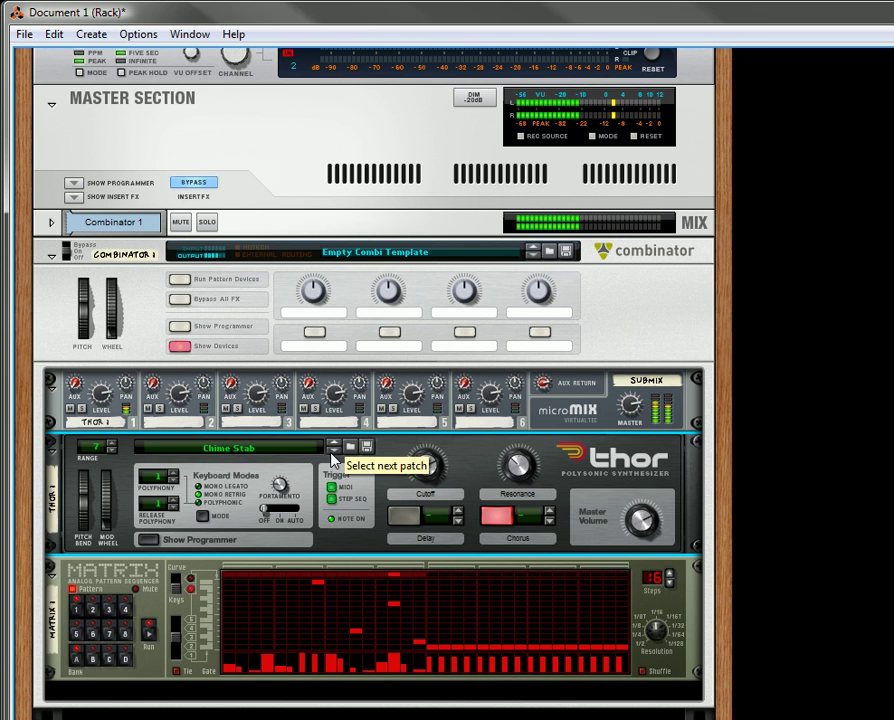
# - Generate a new random Matrix pattern, set its resolution to 1/8, and raise system volume
pyautogui.rightClick(165, 600)
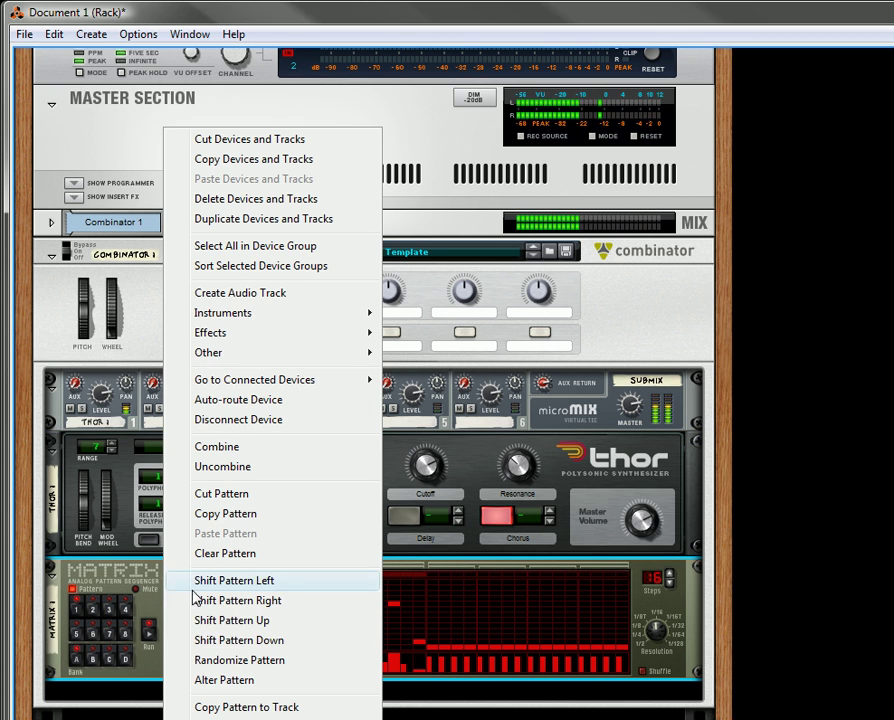
pyautogui.click(240, 660)
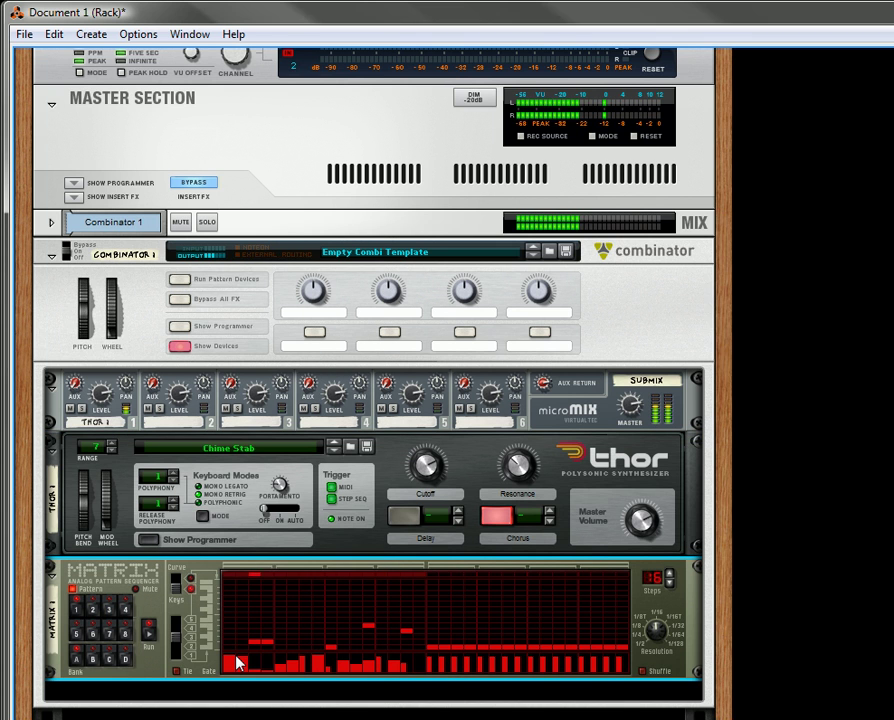
pyautogui.moveTo(652, 628); pyautogui.dragTo(654, 633)
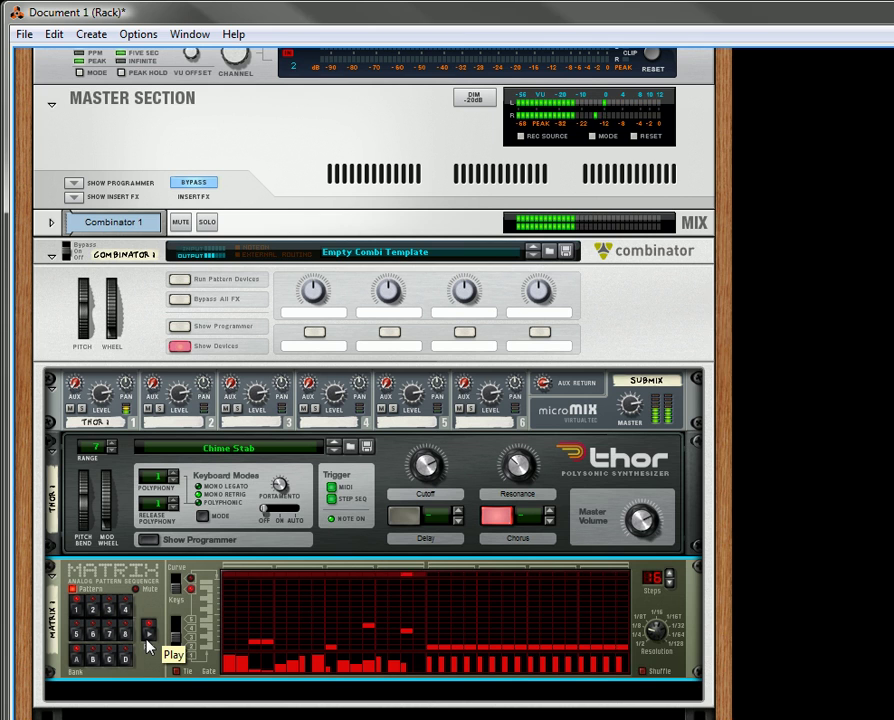
pyautogui.press('XF86AudioRaiseVolume')
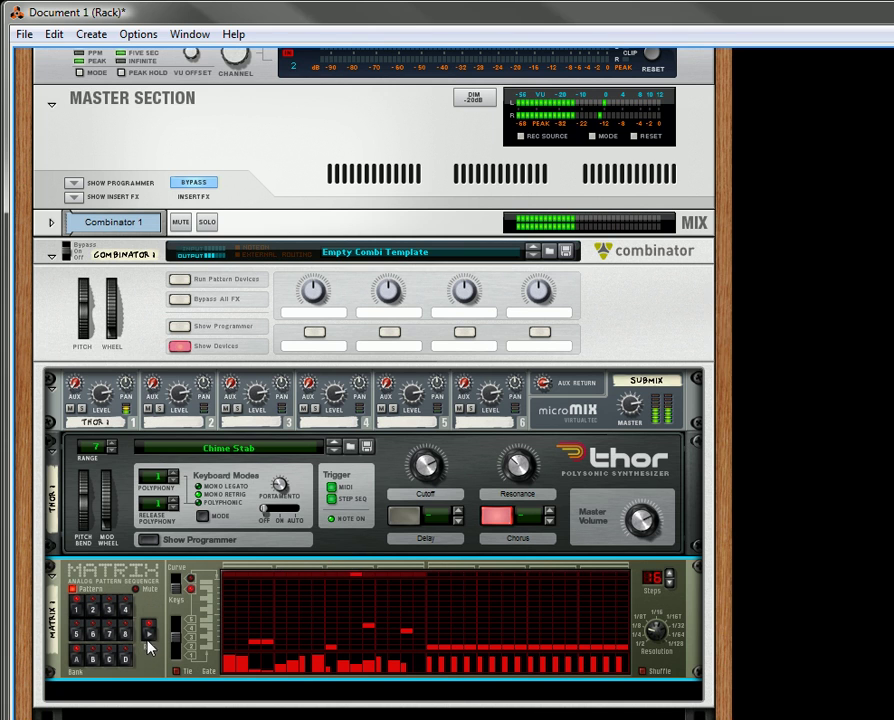
# - Insert The Echo delay under Thor from the Effects menu
pyautogui.rightClick(351, 543)
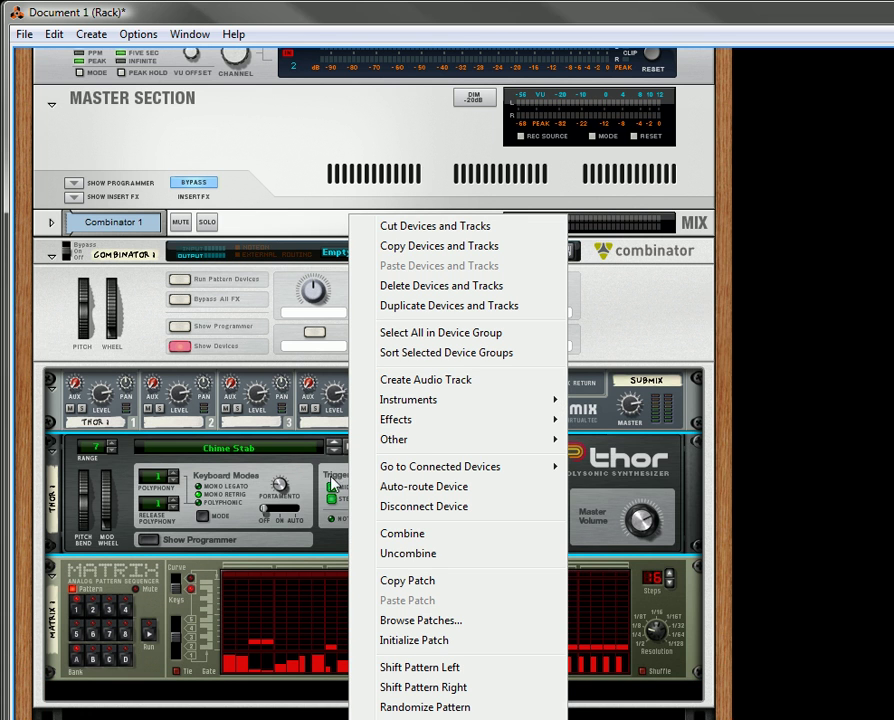
pyautogui.moveTo(416, 427)
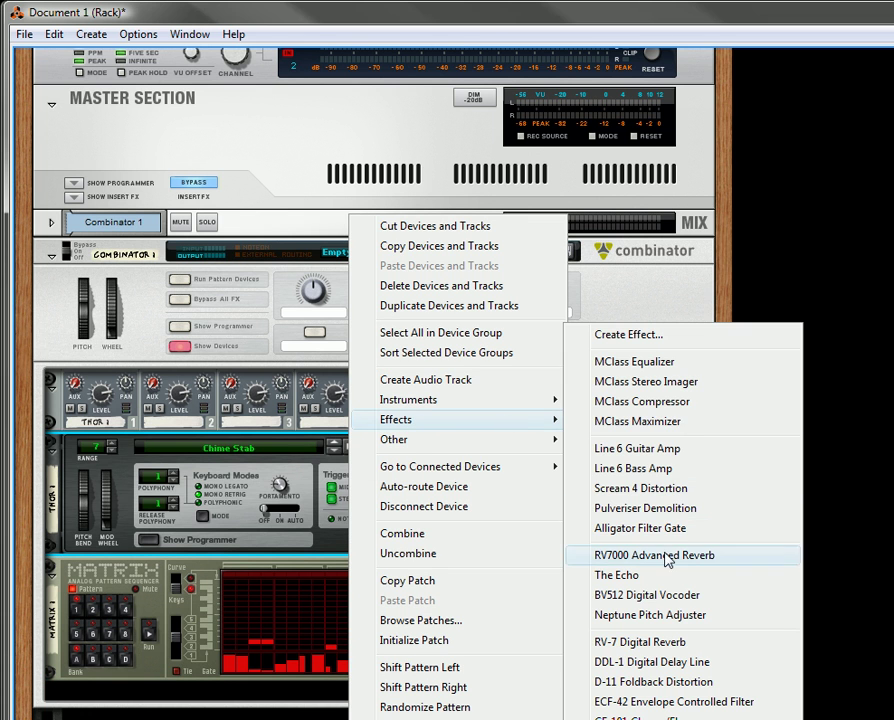
pyautogui.click(657, 585)
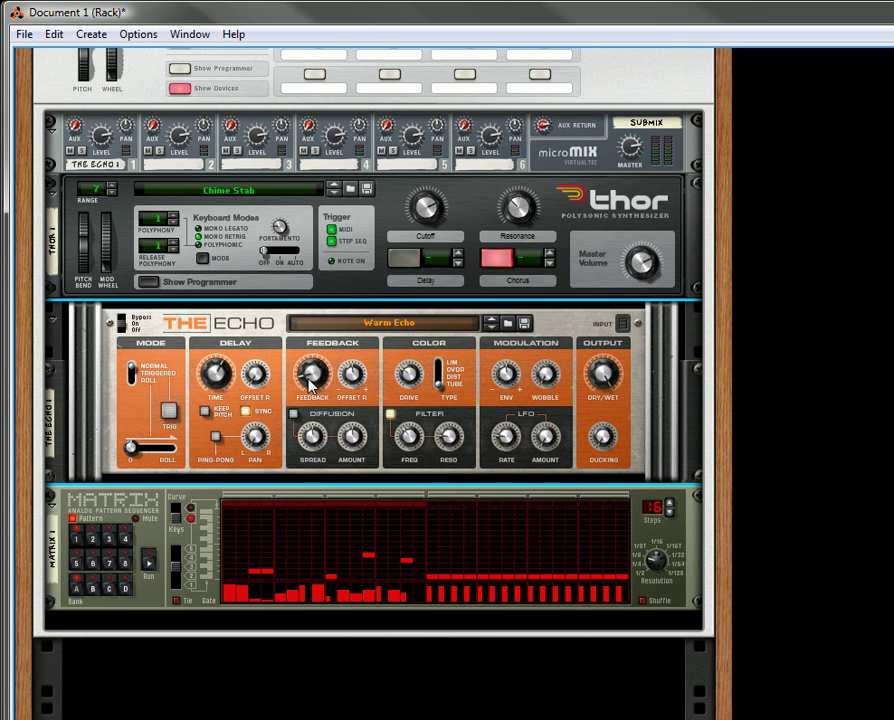
# - Set the Echo's feedback to 0%, delay time to 1/128, and turn on Keep Pitch
pyautogui.moveTo(311, 386); pyautogui.dragTo(320, 418)
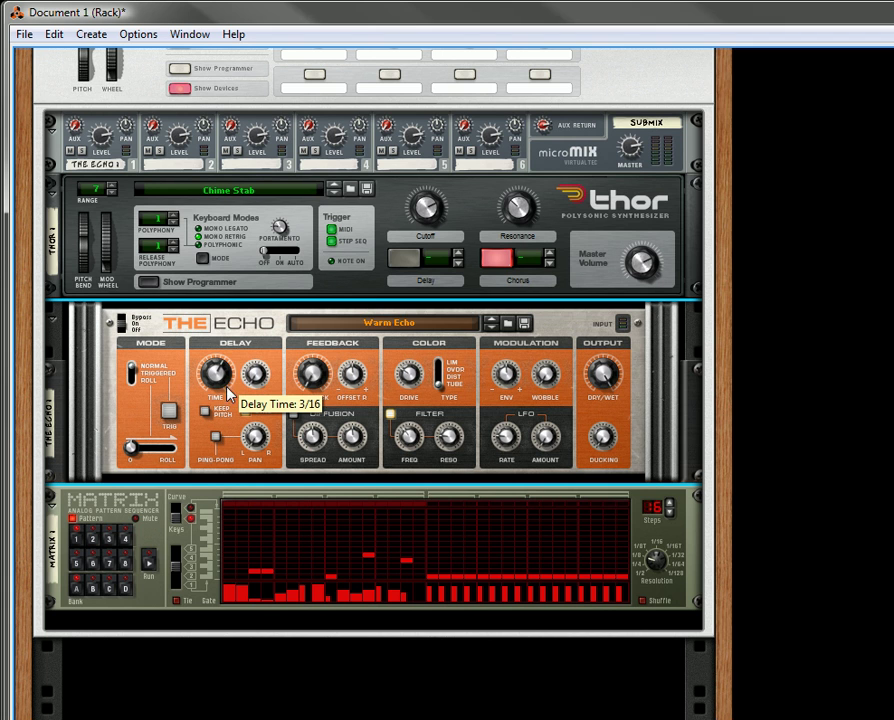
pyautogui.moveTo(224, 378); pyautogui.dragTo(242, 450)
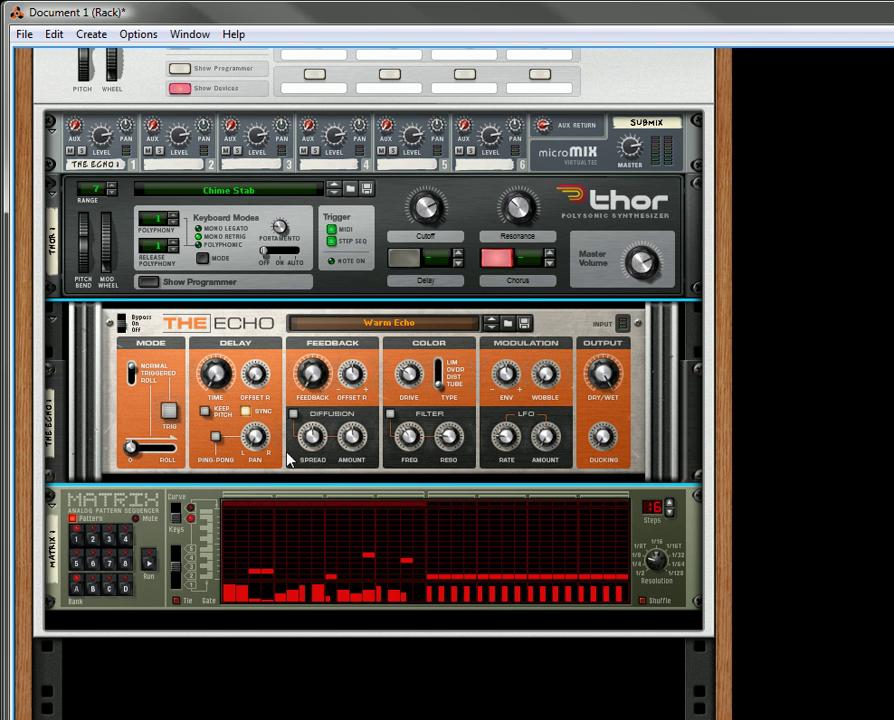
pyautogui.click(204, 410)
# - Insert a Pulveriser Demolition unit below The Echo from the Effects menu
pyautogui.rightClick(197, 472)
pyautogui.moveTo(278, 488)
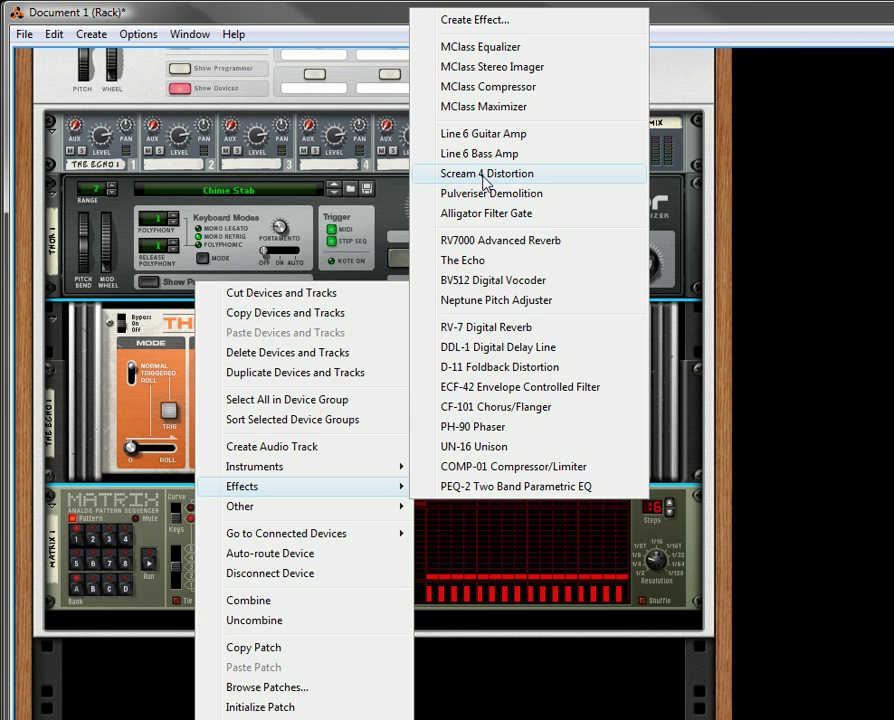
pyautogui.click(470, 203)
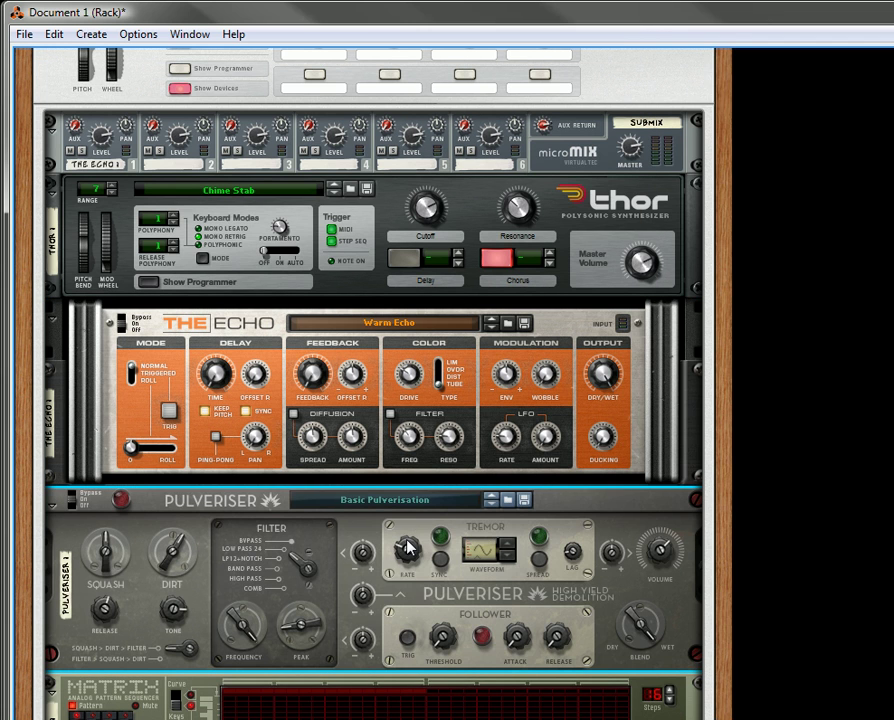
# - On the rear panel, cable the Pulveriser into The Echo's breakout loop, then return to the front
pyautogui.press('Tab')
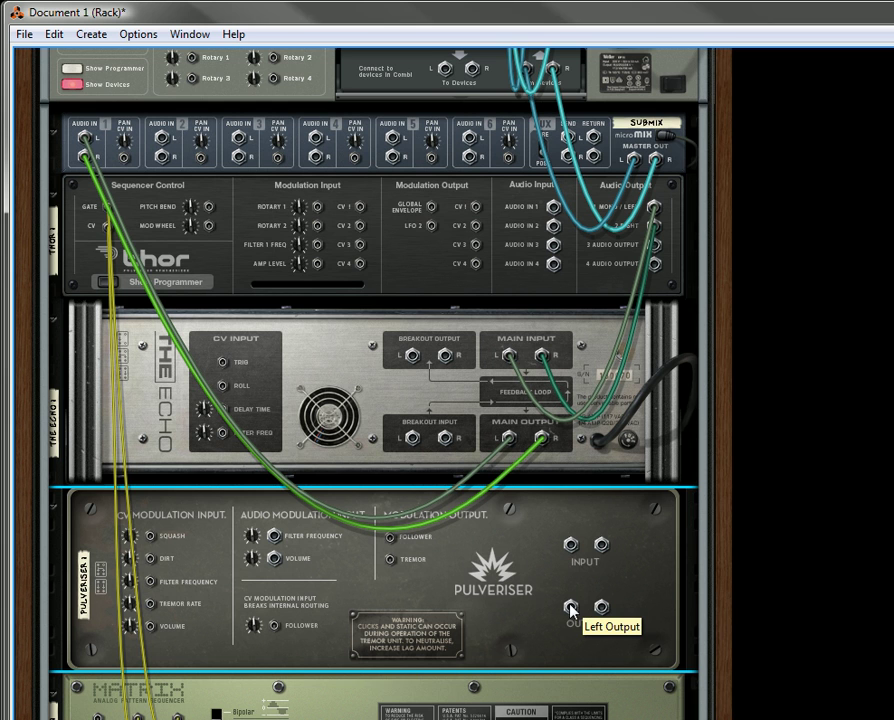
pyautogui.moveTo(570, 607); pyautogui.dragTo(410, 444)
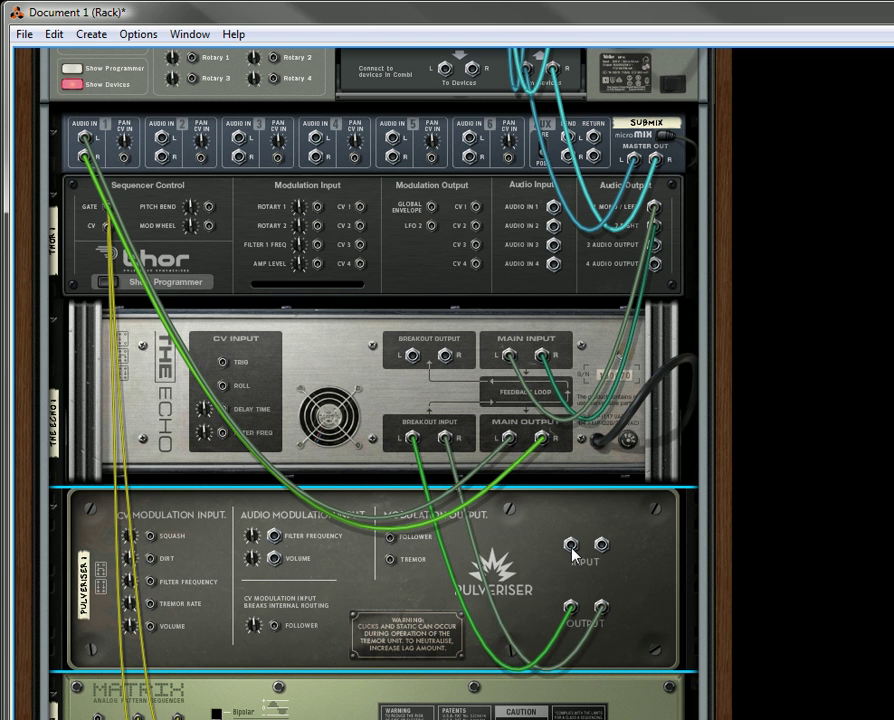
pyautogui.moveTo(572, 548); pyautogui.dragTo(416, 362)
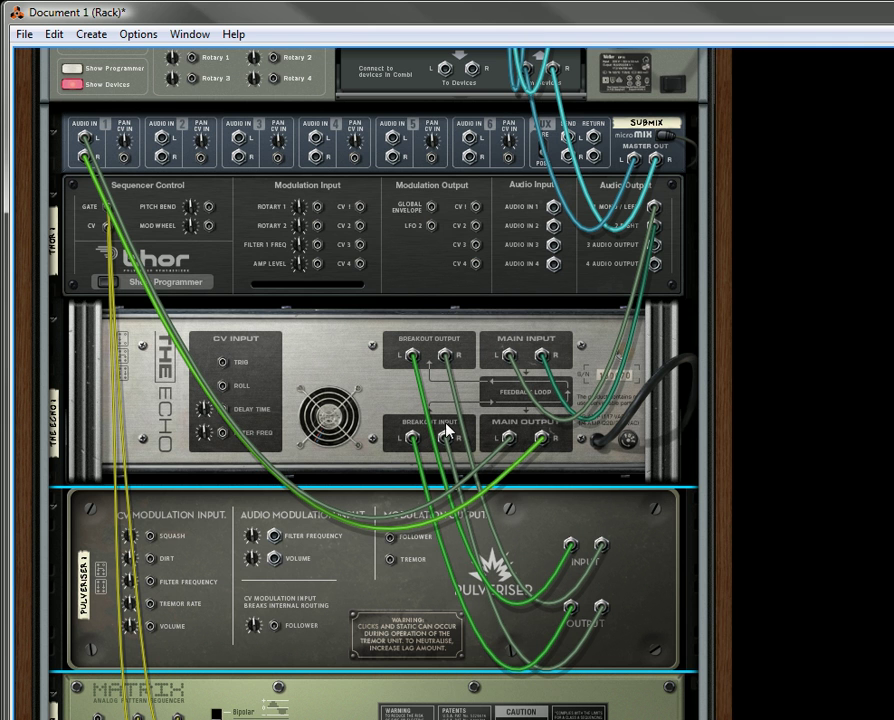
pyautogui.press('Tab')
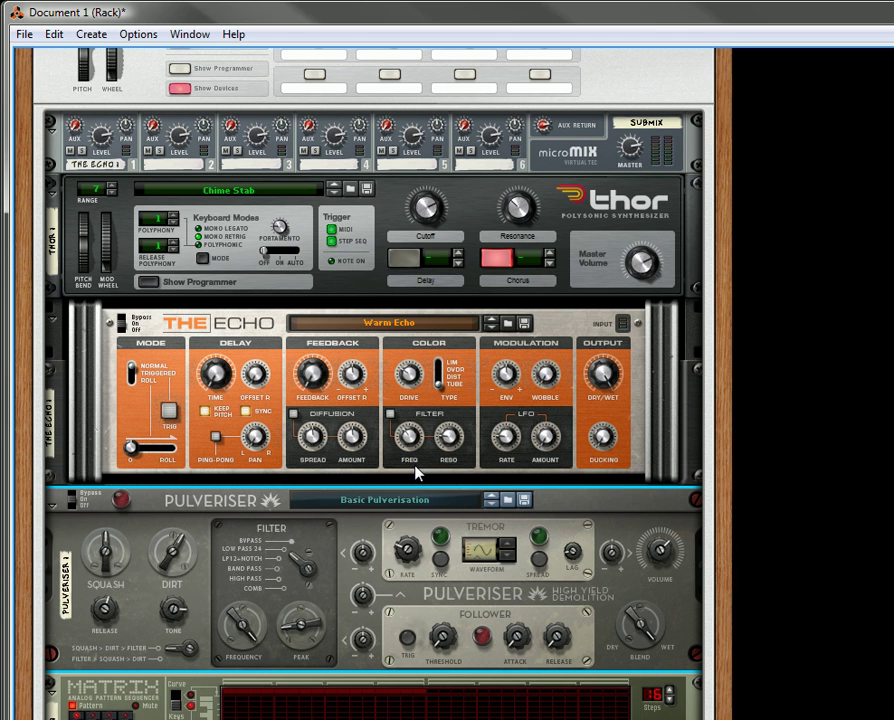
# - Run the Matrix, lower Pulveriser filter to about 2.6 kHz, raise peak, and push Echo feedback to 42%
pyautogui.scroll(-5, 396, 448)
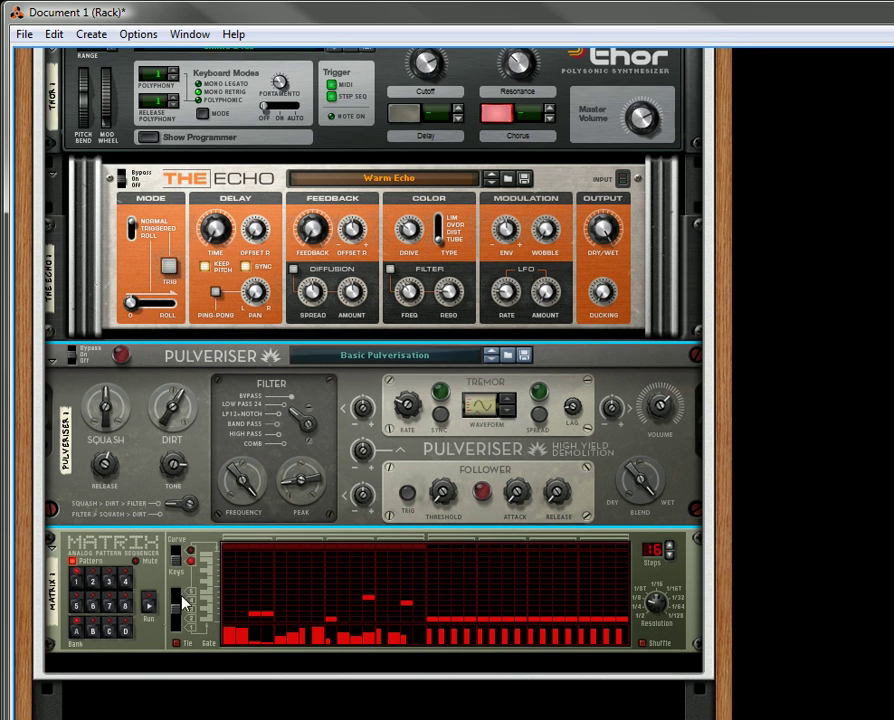
pyautogui.click(150, 606)
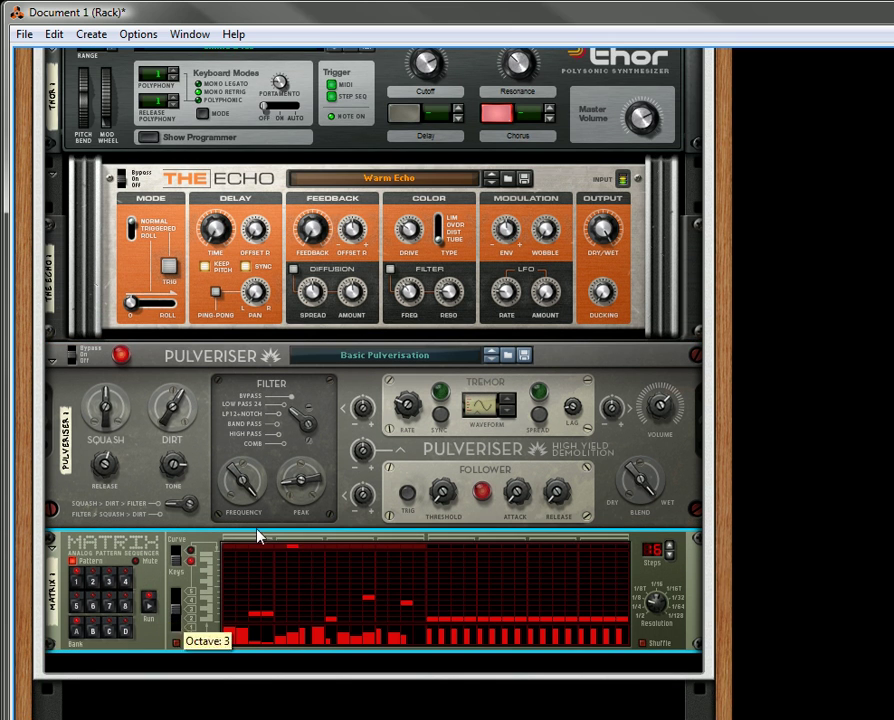
pyautogui.click(290, 498)
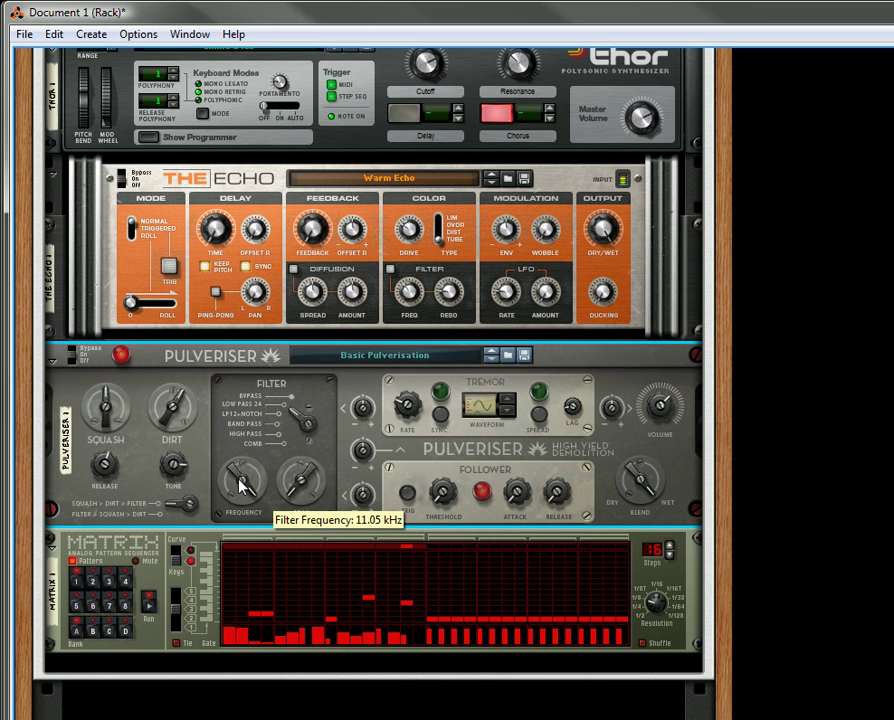
pyautogui.moveTo(240, 480); pyautogui.dragTo(248, 500)
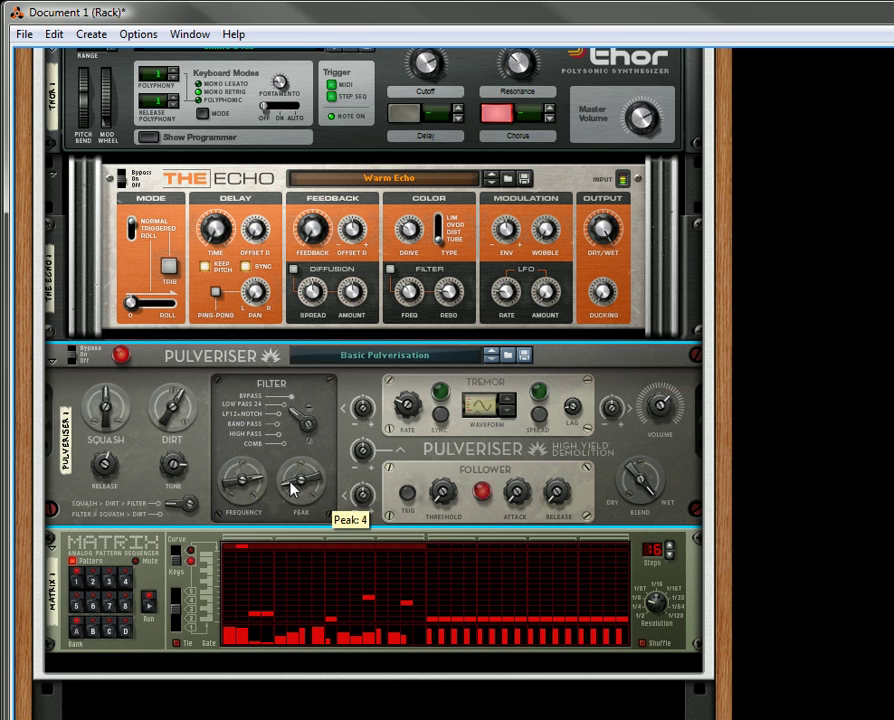
pyautogui.moveTo(298, 484); pyautogui.dragTo(292, 485)
pyautogui.click(312, 232)
pyautogui.moveTo(312, 232); pyautogui.dragTo(213, 370)
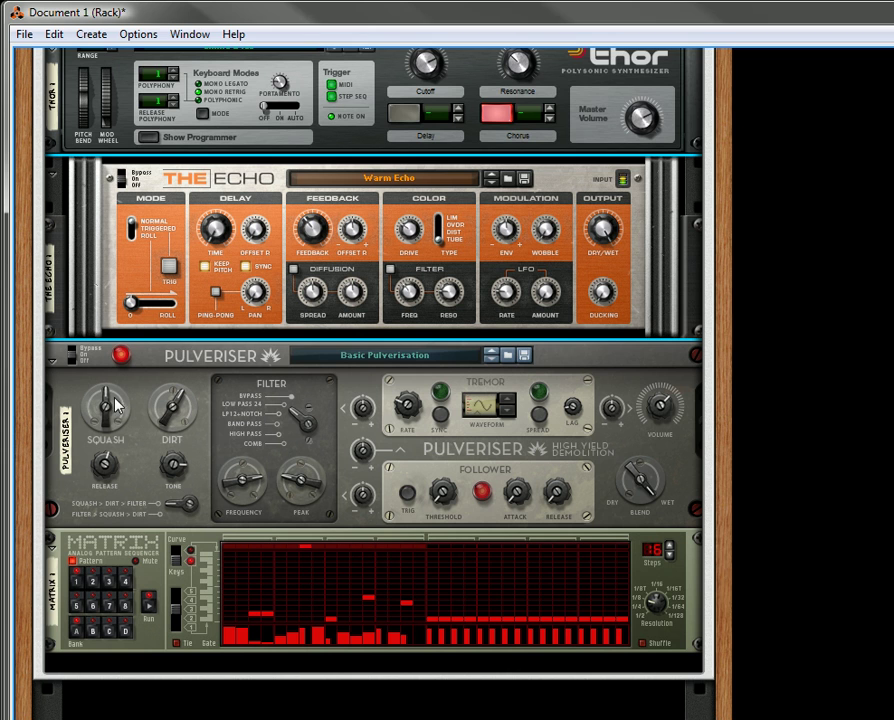
# - Lower Pulveriser squash, raise dirt, trim tone, stop playback, and reset Echo feedback and peak to 0
pyautogui.moveTo(110, 416); pyautogui.dragTo(170, 352)
pyautogui.moveTo(173, 462); pyautogui.dragTo(115, 492)
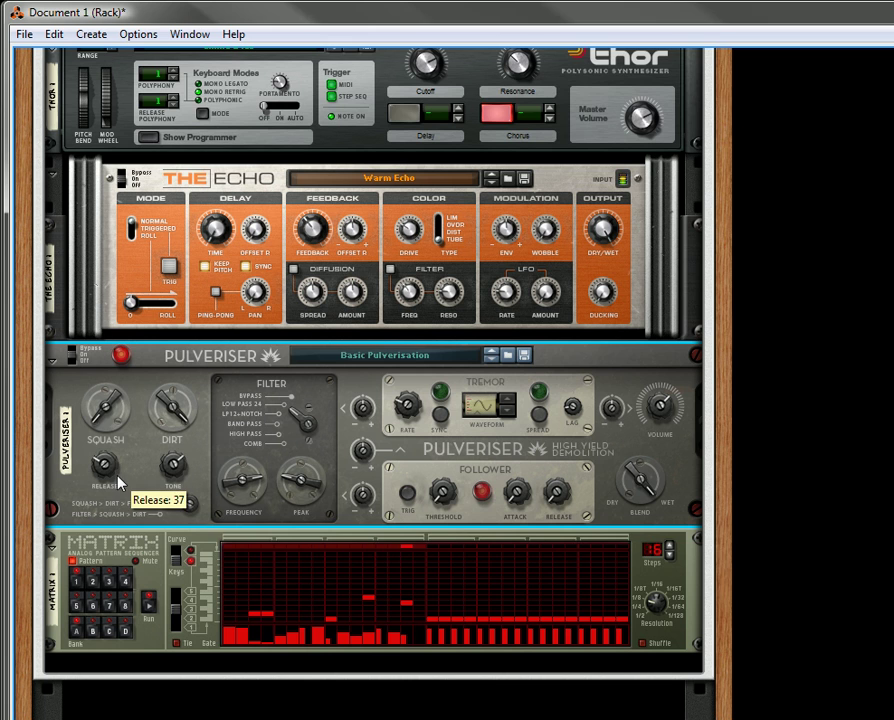
pyautogui.click(149, 606)
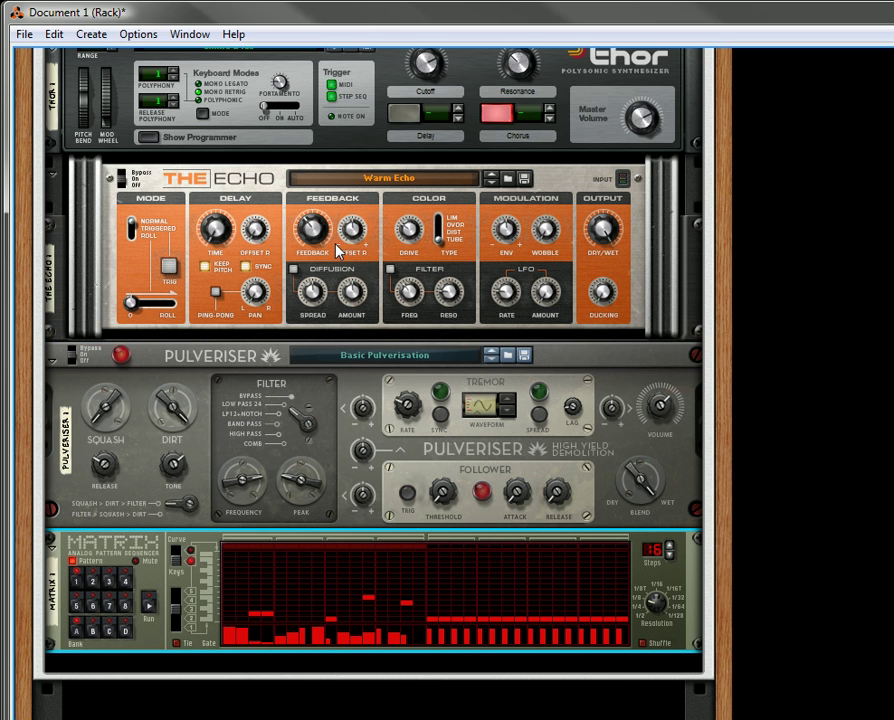
pyautogui.moveTo(311, 230); pyautogui.dragTo(320, 262)
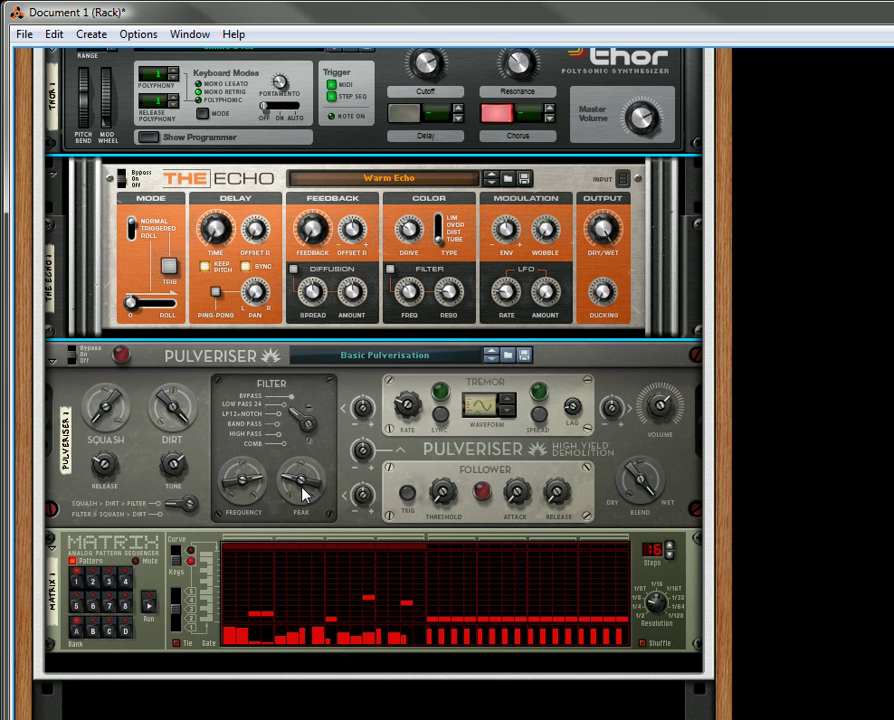
pyautogui.moveTo(302, 487); pyautogui.dragTo(310, 516)
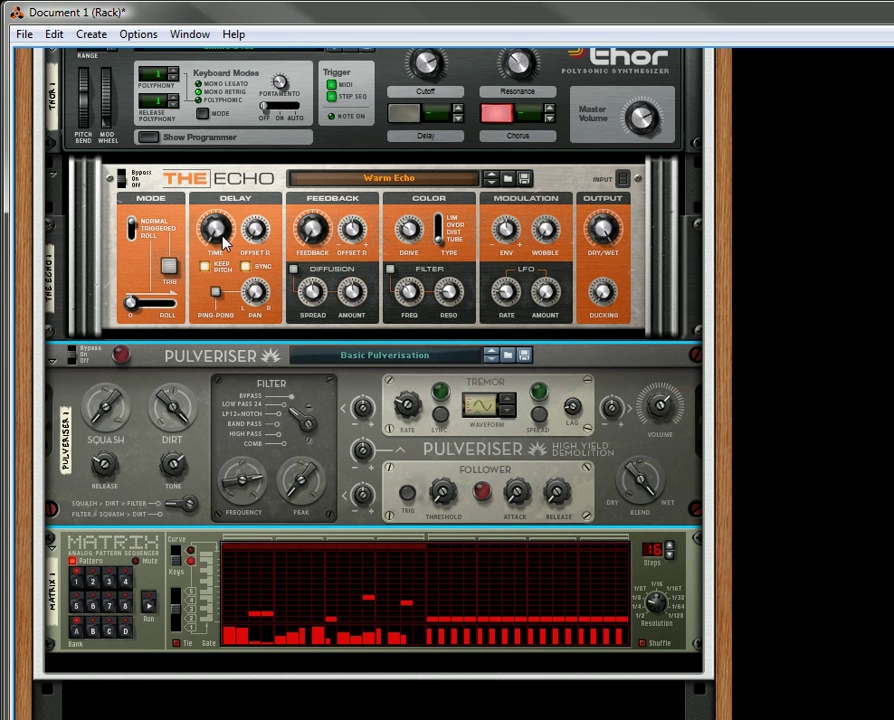
# - Switch the Echo's drive to type 3 (Tube), ease drive to 35, and restart the Matrix
pyautogui.moveTo(222, 236)
pyautogui.moveTo(445, 248); pyautogui.dragTo(450, 220)
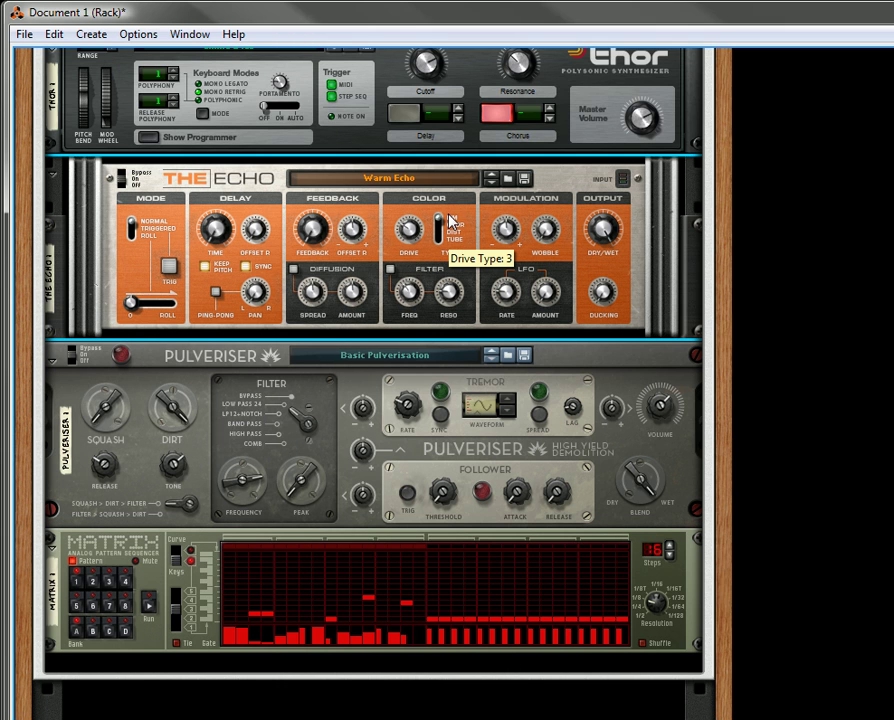
pyautogui.moveTo(410, 230); pyautogui.dragTo(410, 232)
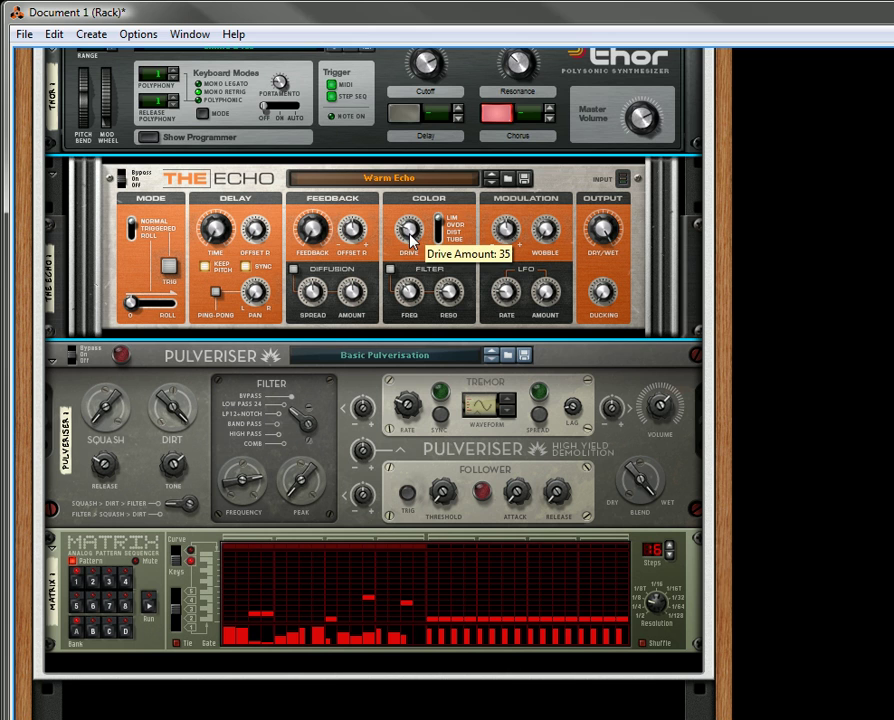
pyautogui.click(300, 418)
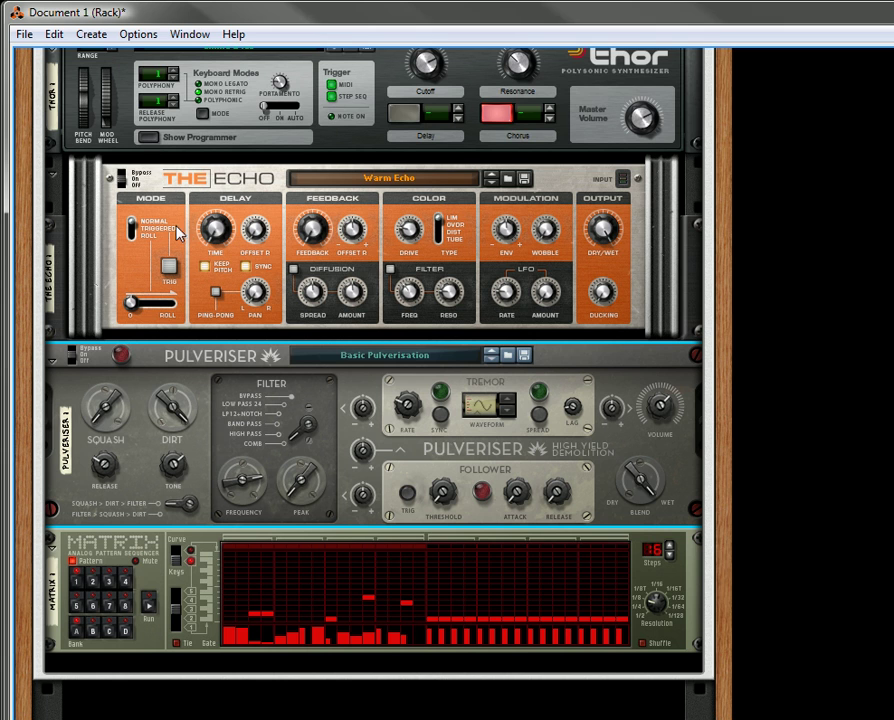
pyautogui.click(146, 608)
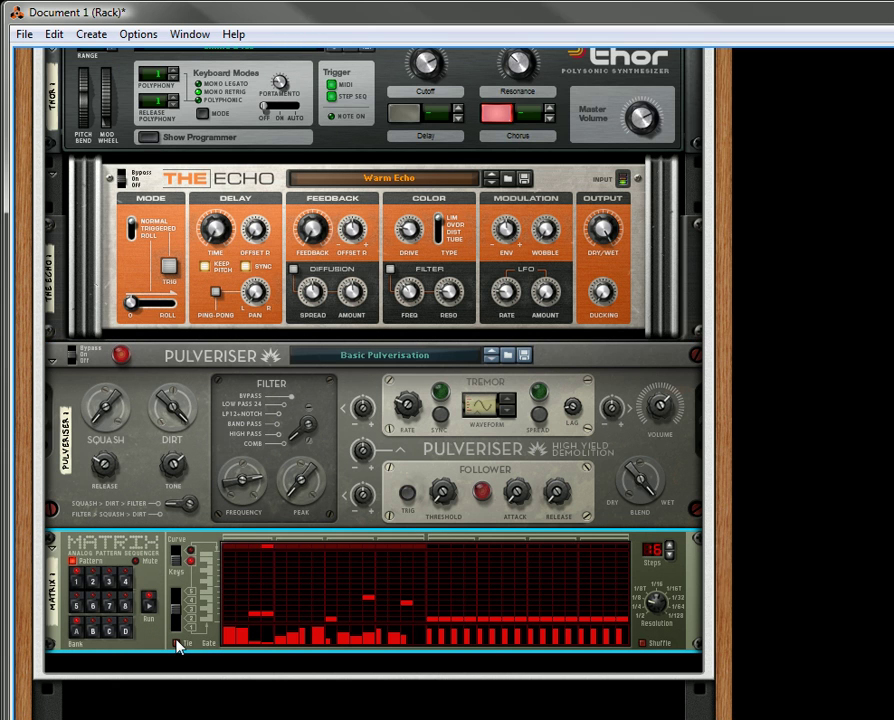
# - Drop the Pulveriser filter to 681.4 Hz, lengthen Echo delay past 1/32, raise feedback, then stop playback
pyautogui.click(412, 238)
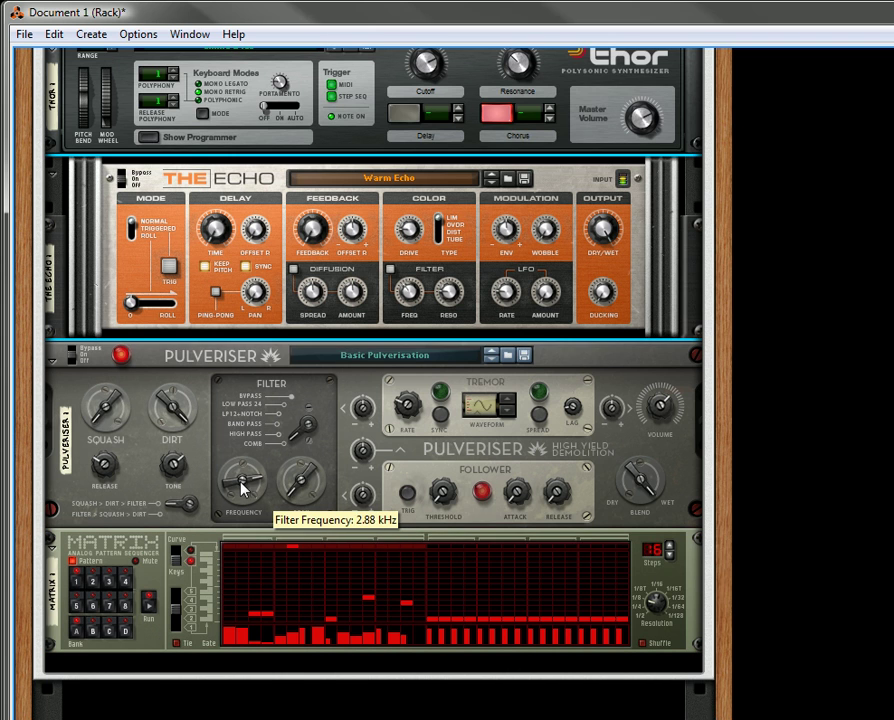
pyautogui.moveTo(241, 484); pyautogui.dragTo(248, 524)
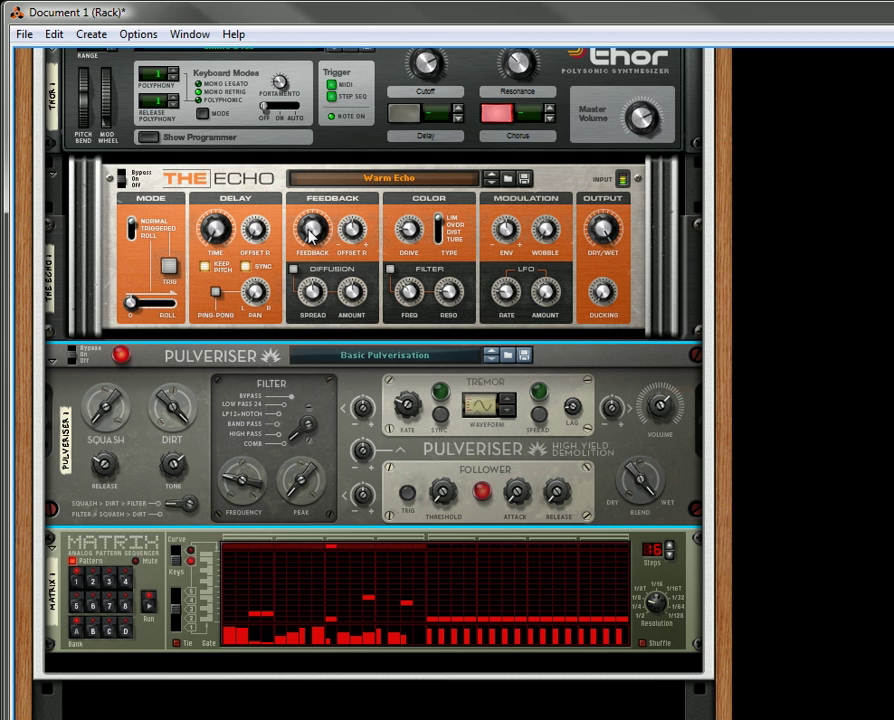
pyautogui.moveTo(312, 228); pyautogui.dragTo(330, 219)
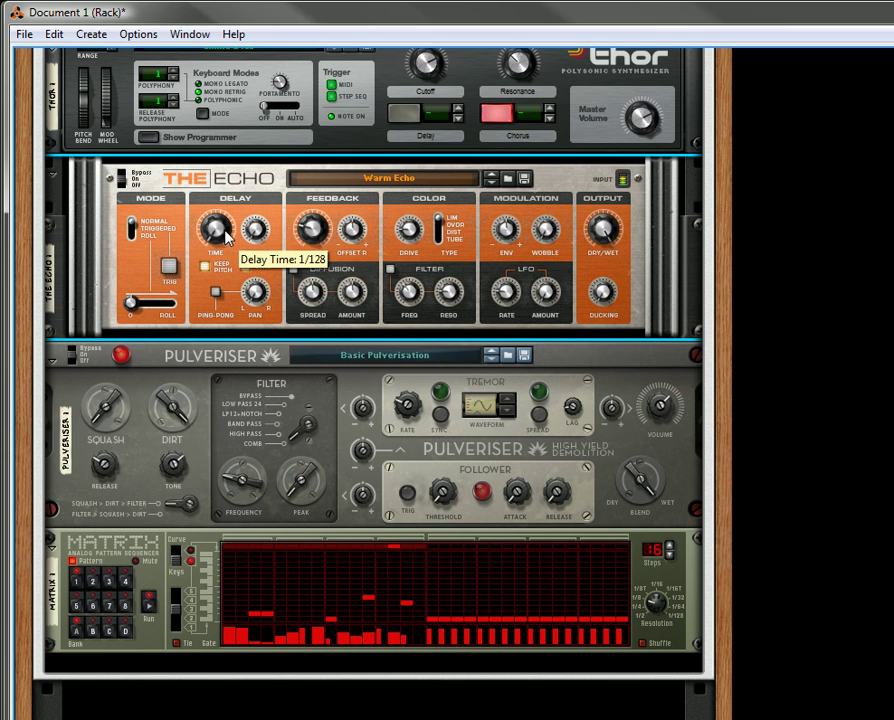
pyautogui.moveTo(235, 233); pyautogui.dragTo(236, 229)
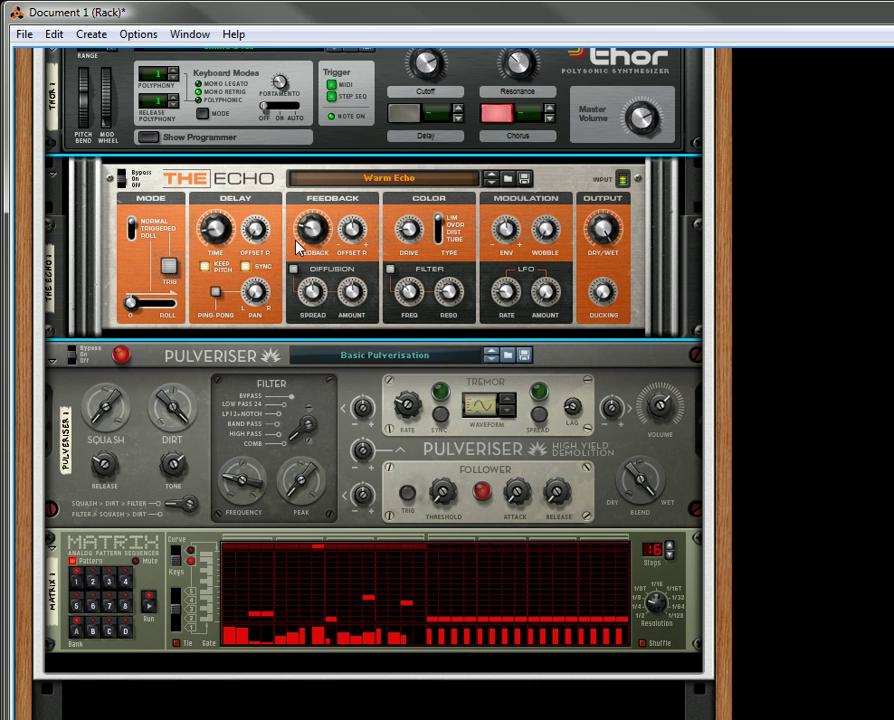
pyautogui.moveTo(228, 240); pyautogui.dragTo(228, 226)
pyautogui.moveTo(320, 243)
pyautogui.mouseDown()
pyautogui.moveTo(320, 235)
pyautogui.moveTo(325, 256)
pyautogui.mouseUp()
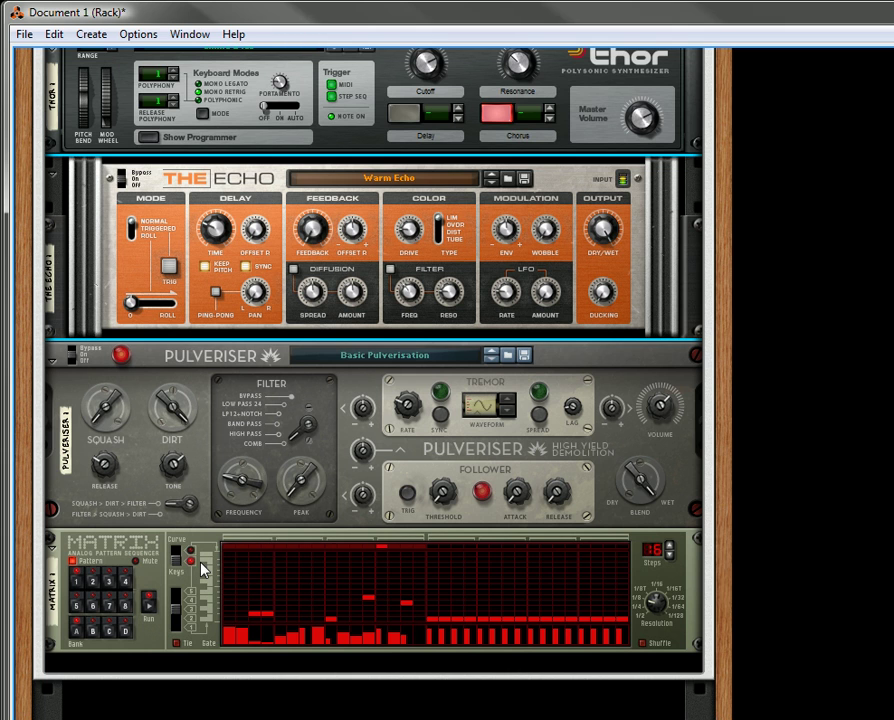
pyautogui.click(150, 612)
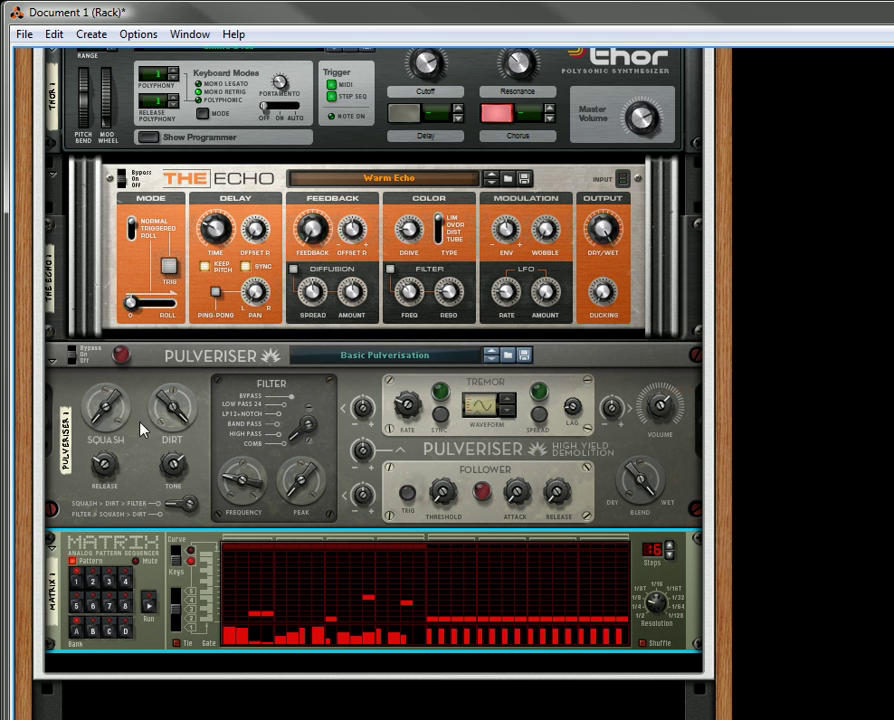
# - Raise Pulveriser dirt to 93, start the Matrix, raise blend to 105, and set Echo feedback to 40%
pyautogui.moveTo(170, 418); pyautogui.dragTo(170, 424)
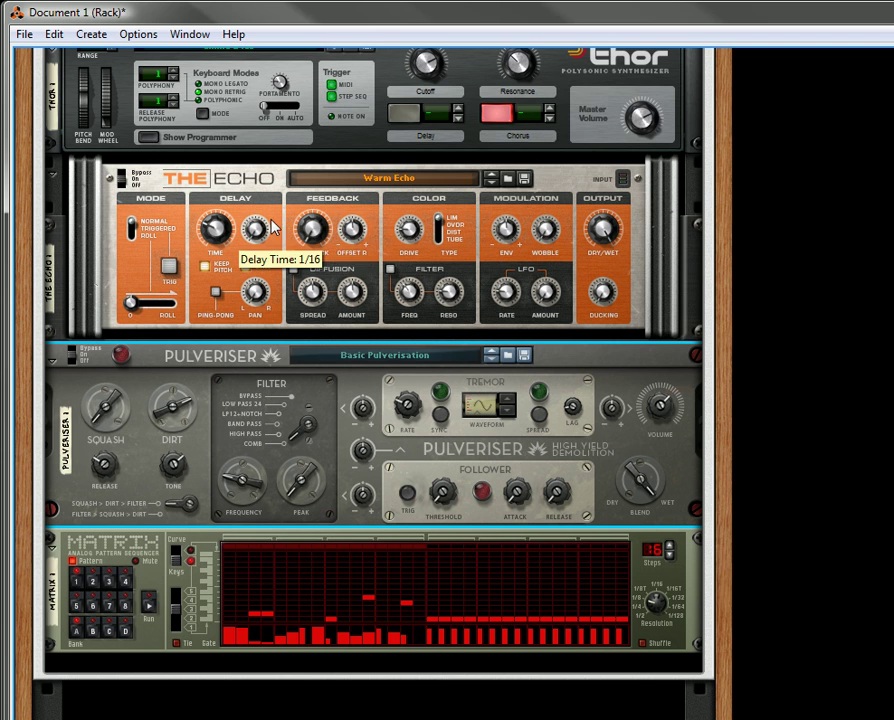
pyautogui.click(150, 606)
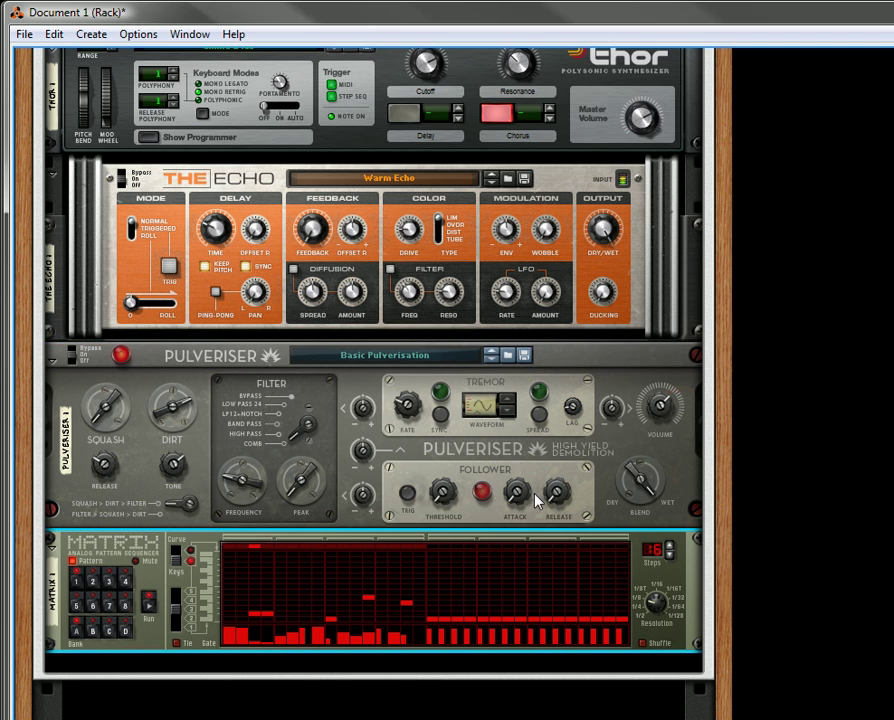
pyautogui.moveTo(636, 481); pyautogui.dragTo(632, 478)
pyautogui.moveTo(312, 230); pyautogui.dragTo(326, 230)
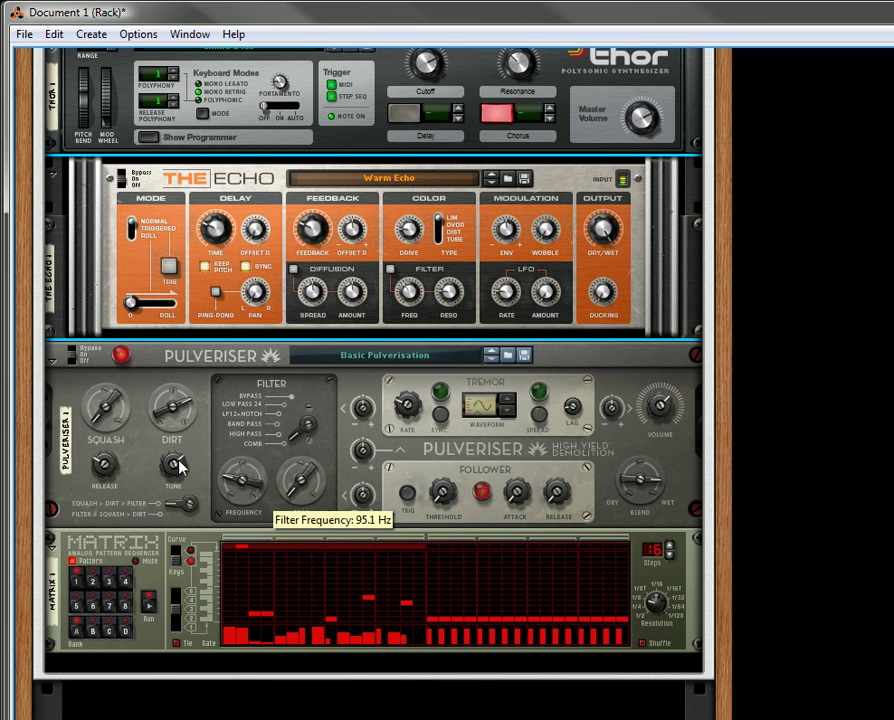
# - Set Pulveriser release to 53 and tone to 93, lower its filter, and return Echo feedback to 0%
pyautogui.moveTo(112, 463); pyautogui.dragTo(120, 463)
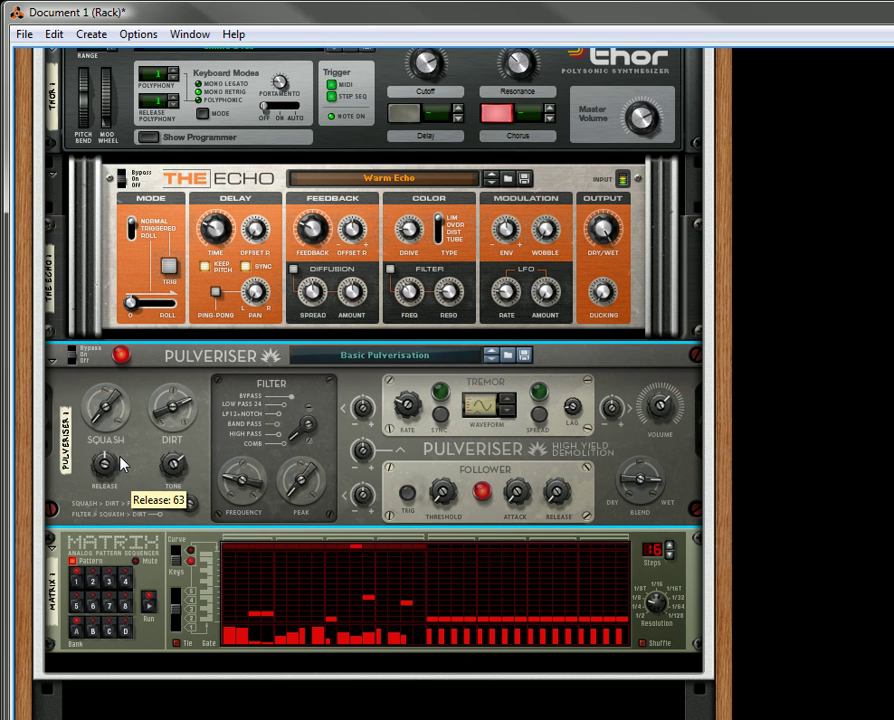
pyautogui.moveTo(176, 471); pyautogui.dragTo(178, 466)
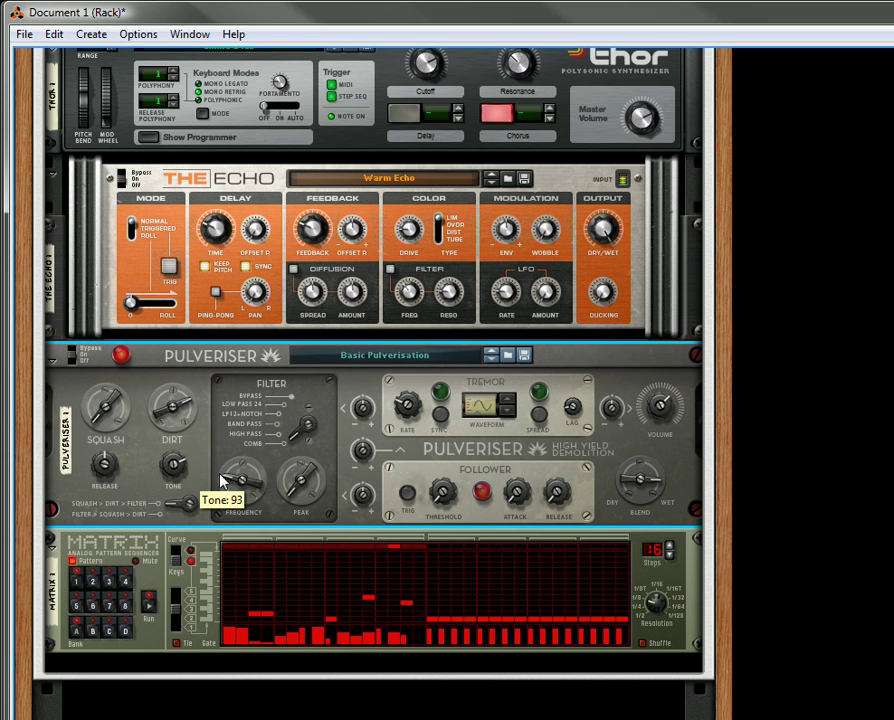
pyautogui.moveTo(236, 480); pyautogui.dragTo(236, 479)
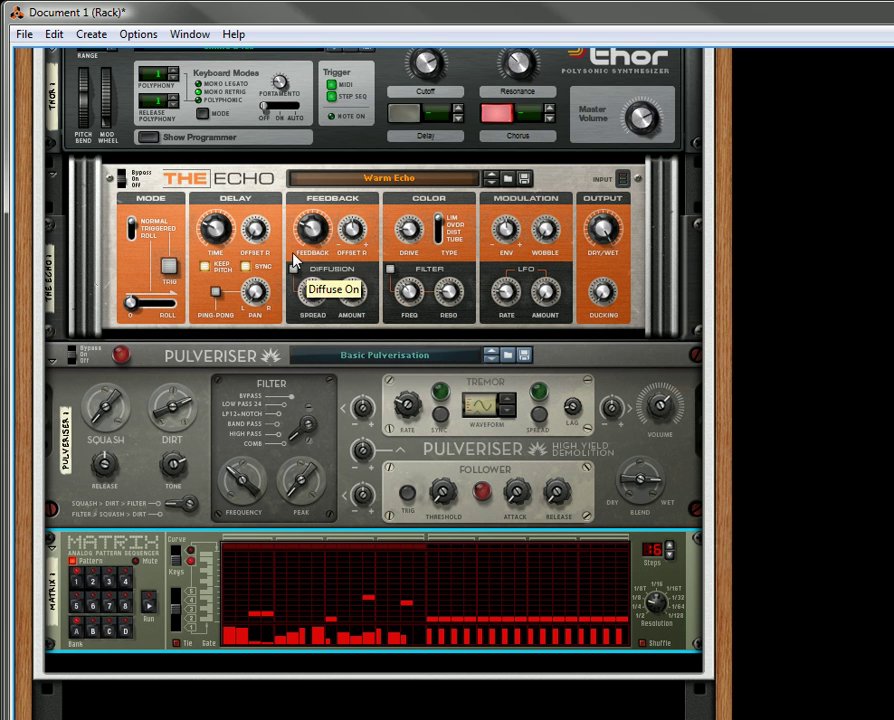
pyautogui.moveTo(313, 230); pyautogui.dragTo(333, 258)
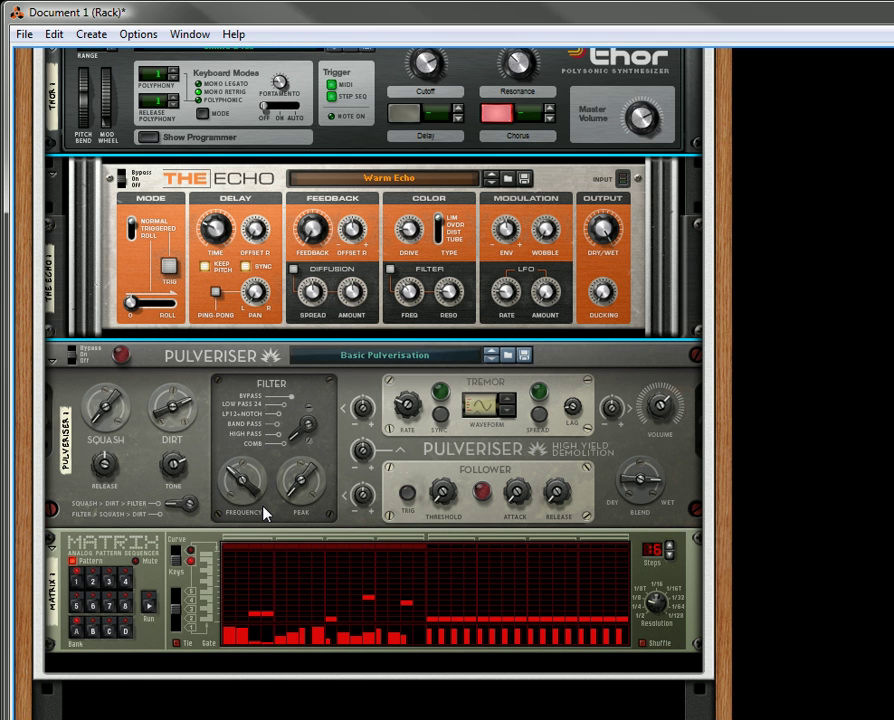
# - Load Scream 4's Drum Processing 'Anvil.sm4' patch in place of the Pulveriser, then initialize it
pyautogui.click(450, 362)
pyautogui.click(536, 30)
pyautogui.click(393, 262)
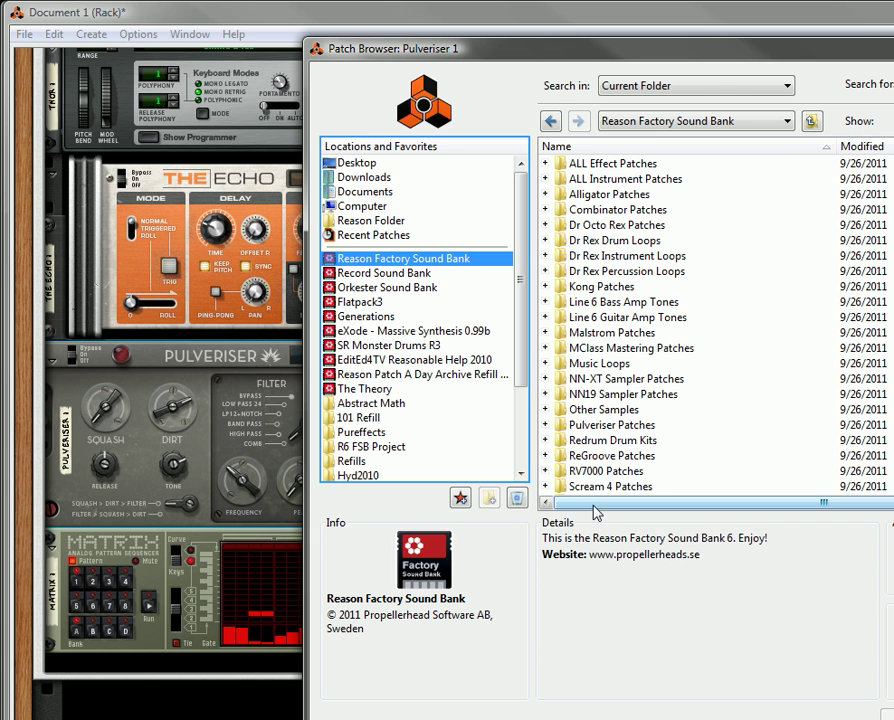
pyautogui.doubleClick(601, 486)
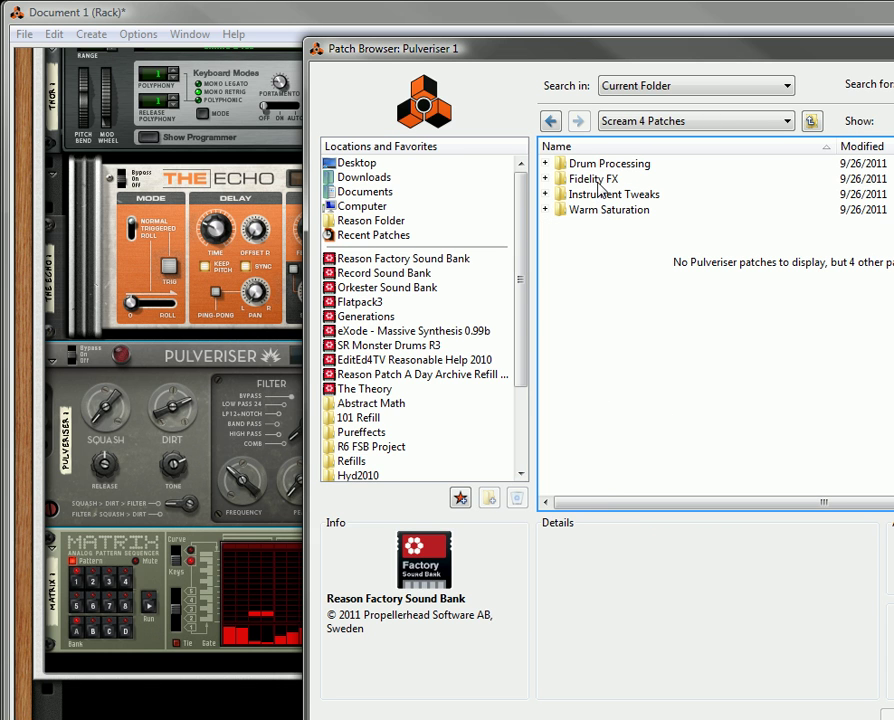
pyautogui.doubleClick(604, 166)
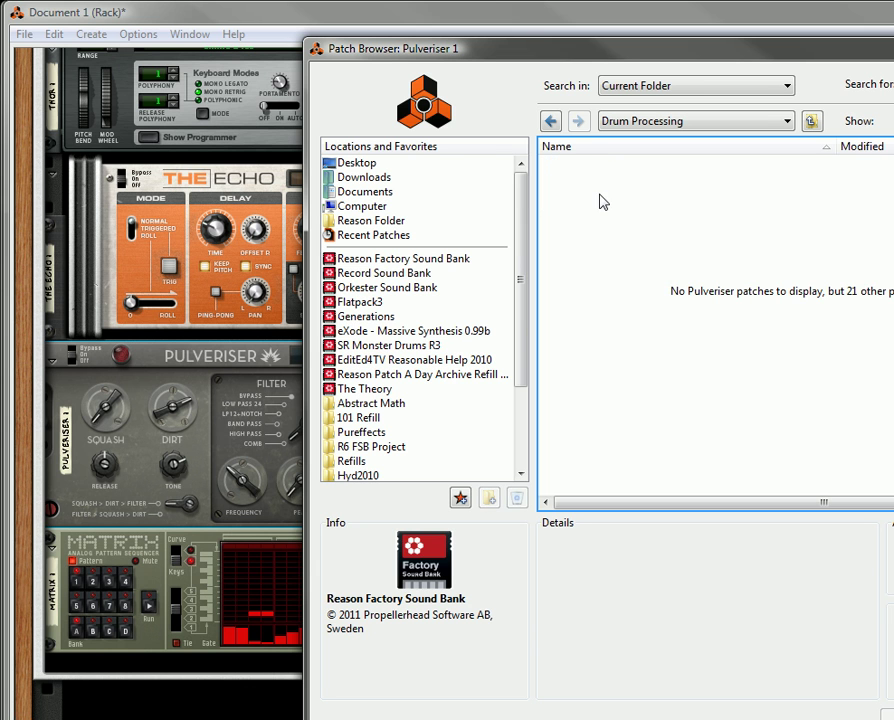
pyautogui.click(700, 291)
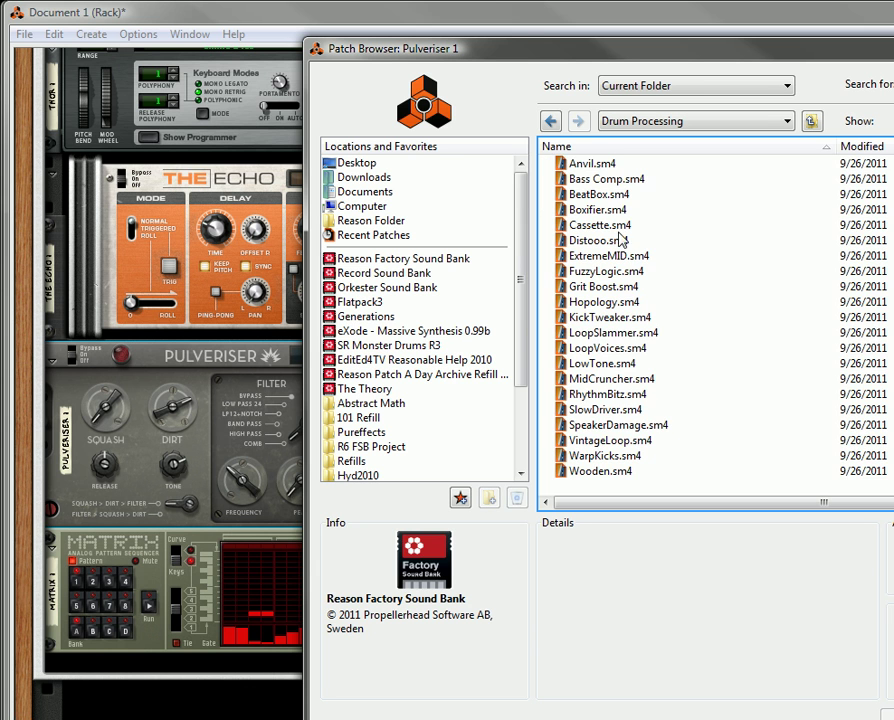
pyautogui.doubleClick(604, 164)
pyautogui.rightClick(74, 412)
pyautogui.click(152, 707)
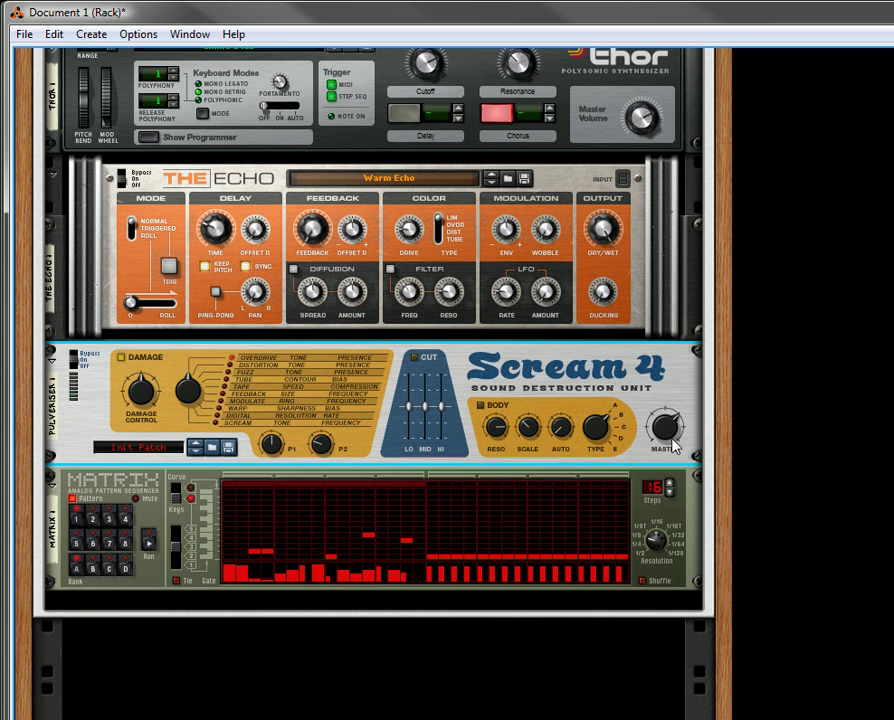
# - Drag the Scream 4 Damage Control knob down to about 28
pyautogui.moveTo(681, 454)
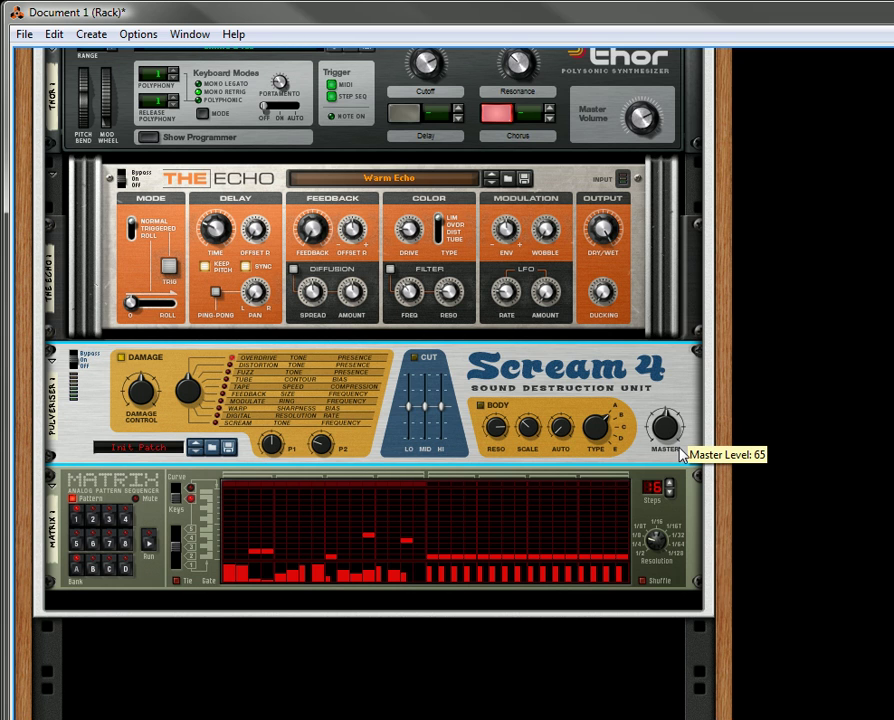
pyautogui.moveTo(147, 398)
pyautogui.moveTo(147, 398); pyautogui.dragTo(156, 408)
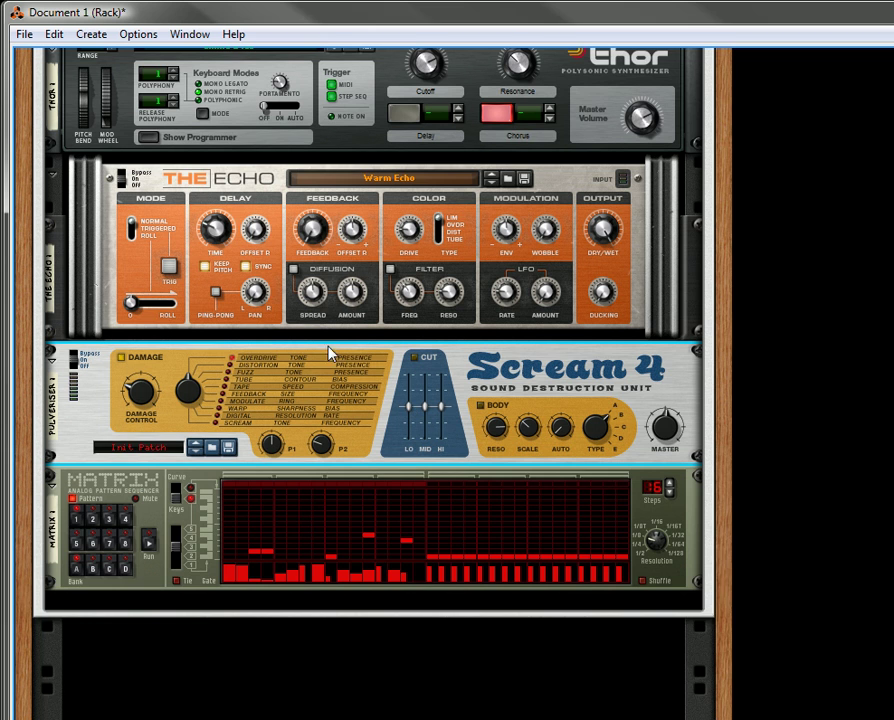
# - Raise the Echo feedback to 40% and Scream 4 damage to 50, then ease feedback to 31%
pyautogui.scroll(3, 320, 345)
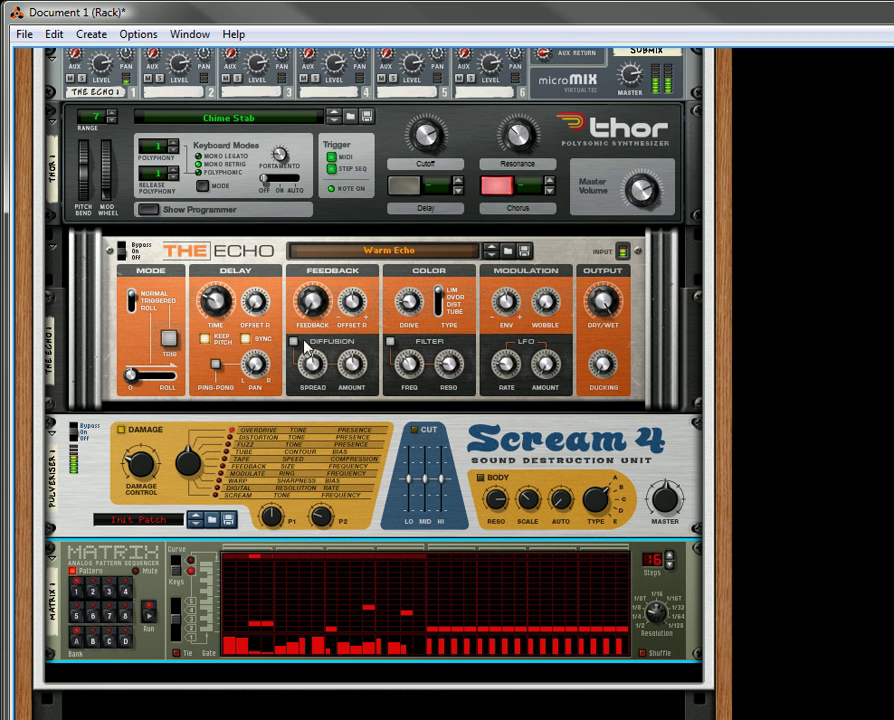
pyautogui.moveTo(312, 302); pyautogui.dragTo(318, 302)
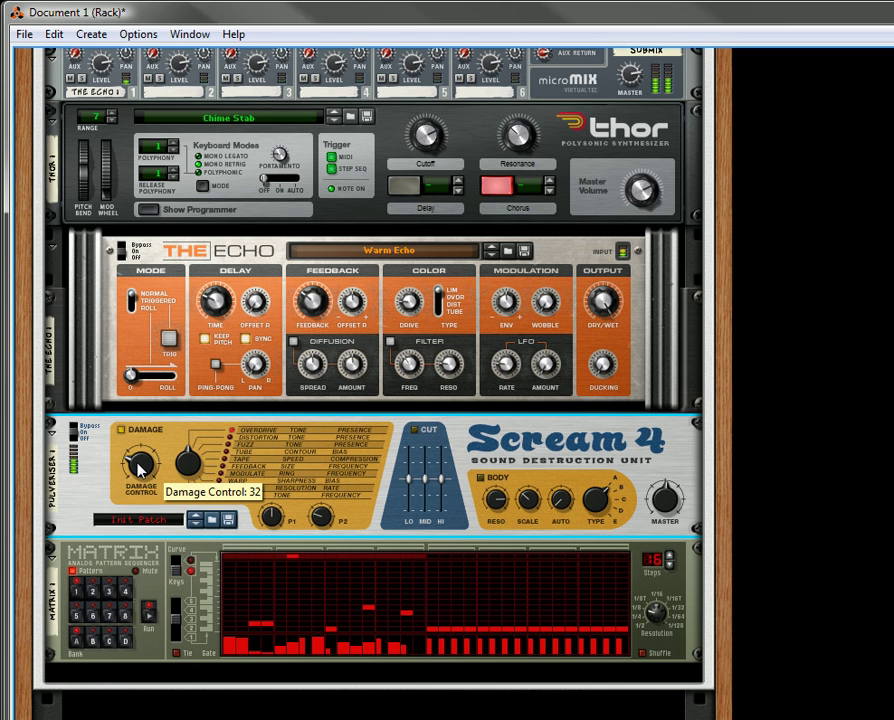
pyautogui.moveTo(138, 467); pyautogui.dragTo(144, 467)
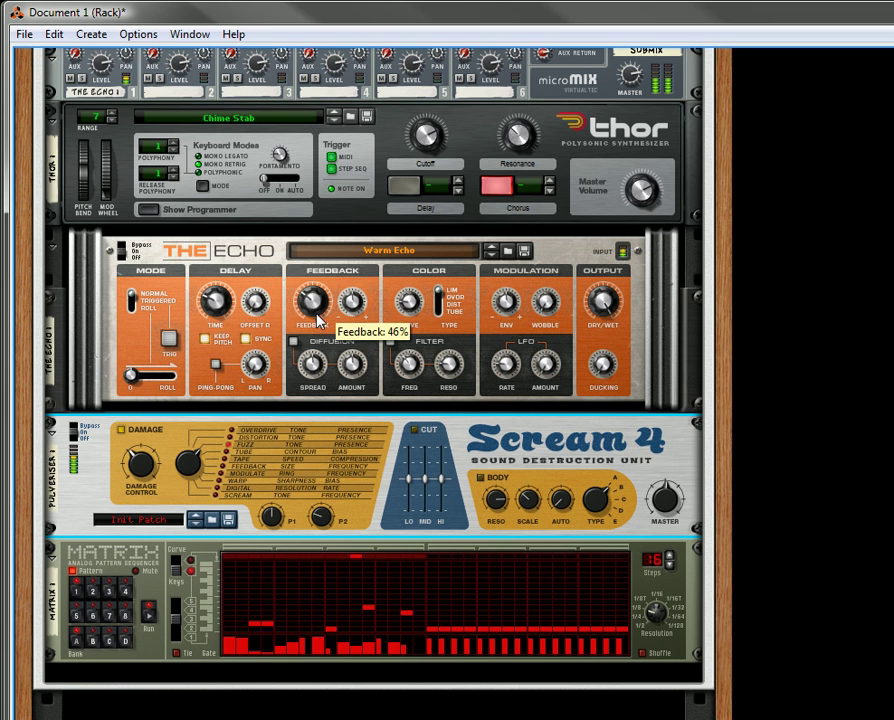
pyautogui.moveTo(314, 300); pyautogui.dragTo(326, 320)
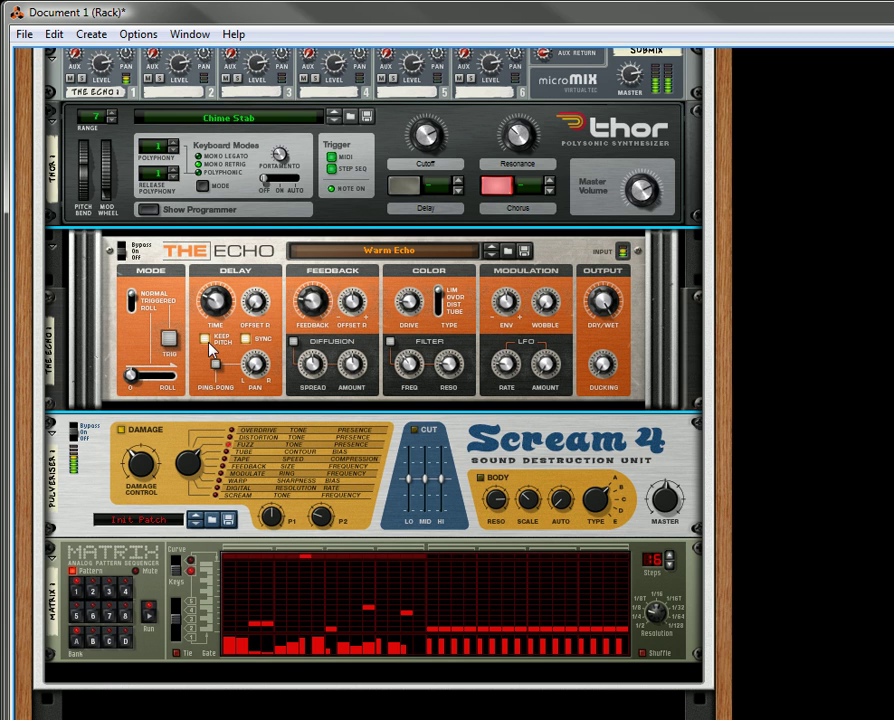
pyautogui.click(196, 464)
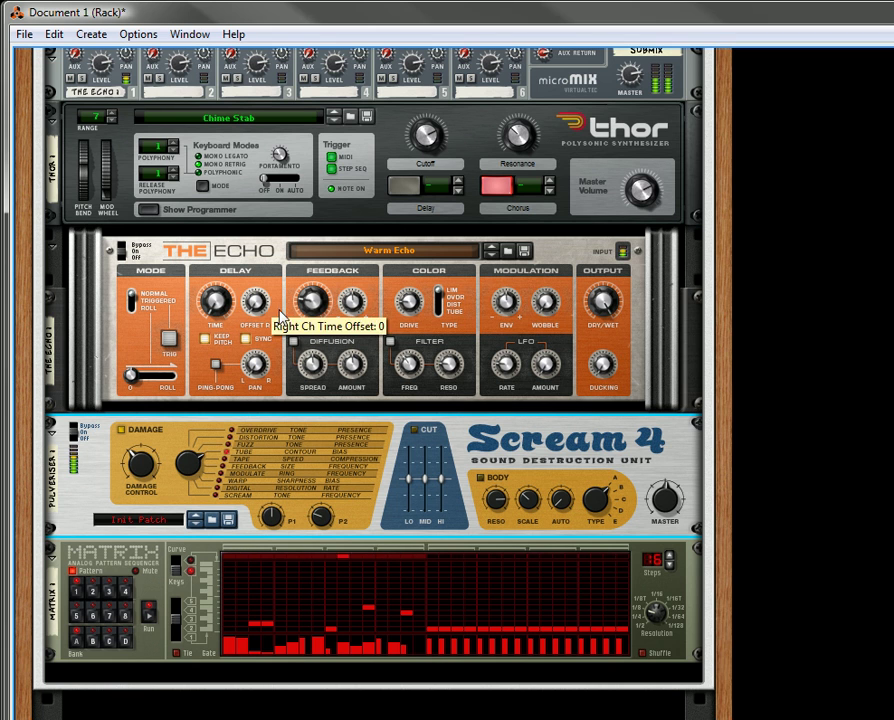
# - Retune Echo feedback (48%, then 18%), set Scream 4 Parameter 1 to about 92, and enable ping-pong
pyautogui.click(310, 303)
pyautogui.moveTo(310, 300)
pyautogui.mouseDown()
pyautogui.moveTo(318, 291)
pyautogui.moveTo(314, 314)
pyautogui.mouseUp()
pyautogui.click(195, 463)
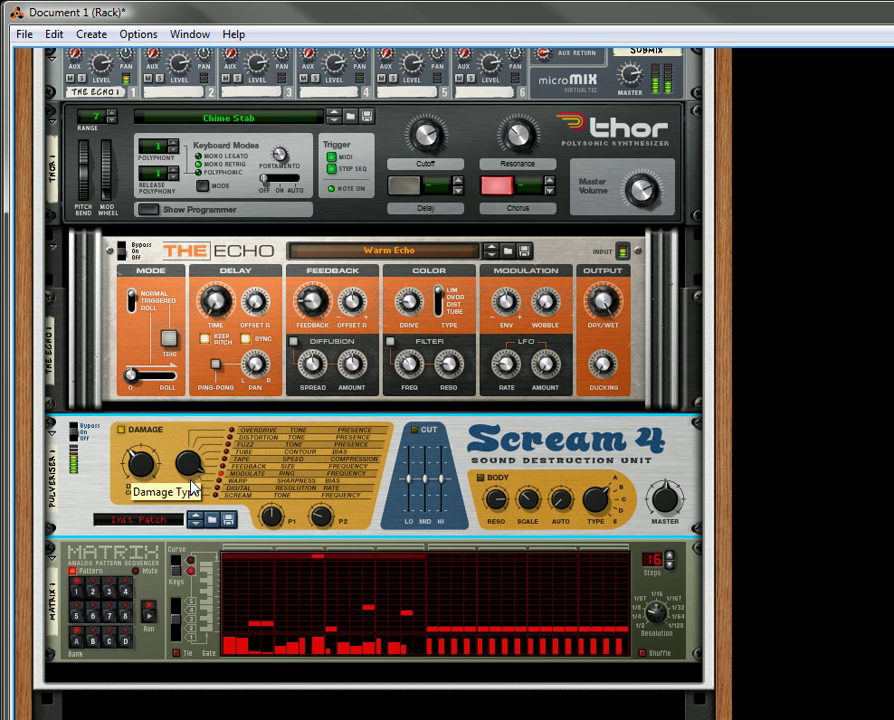
pyautogui.moveTo(272, 516); pyautogui.dragTo(330, 494)
pyautogui.moveTo(270, 515); pyautogui.dragTo(296, 494)
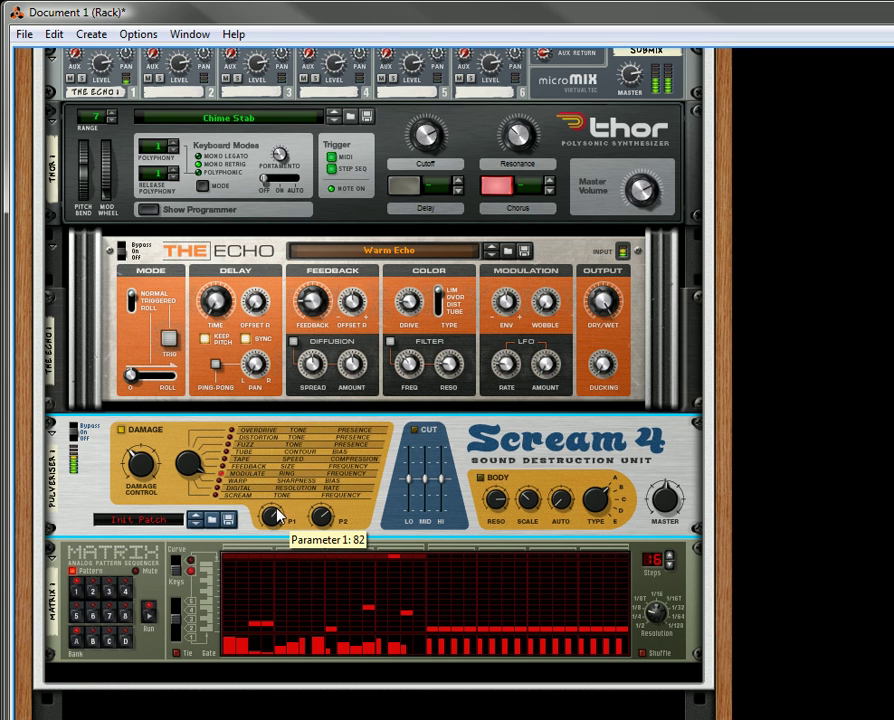
pyautogui.moveTo(309, 303)
pyautogui.mouseDown()
pyautogui.moveTo(322, 321)
pyautogui.moveTo(321, 303)
pyautogui.mouseUp()
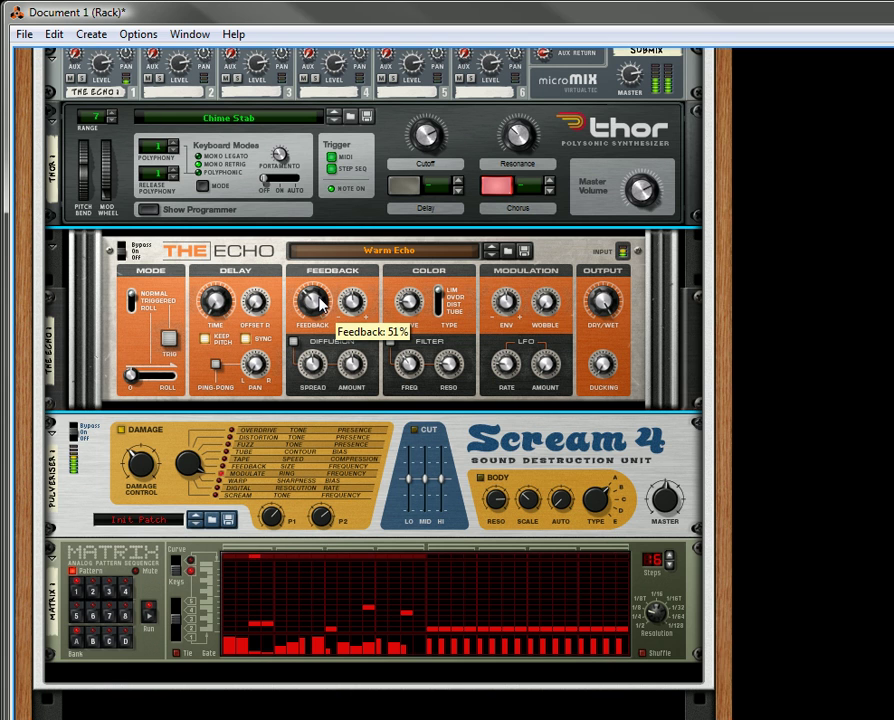
pyautogui.click(215, 364)
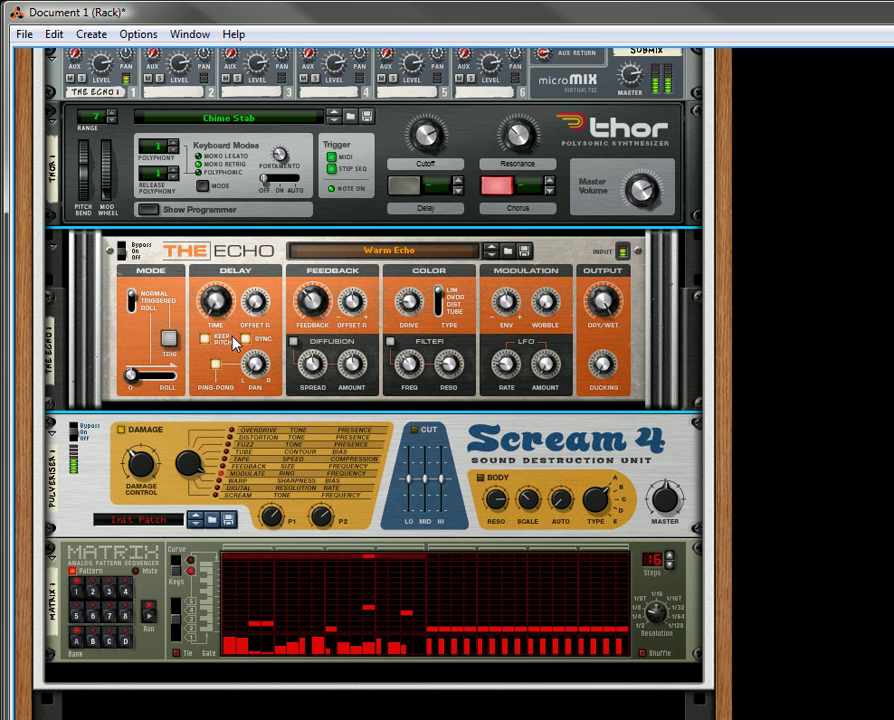
# - Set the Echo delay to 1/32, enable Scream 4 Cut with Hi at -22, and damage at 56
pyautogui.moveTo(222, 309); pyautogui.dragTo(226, 309)
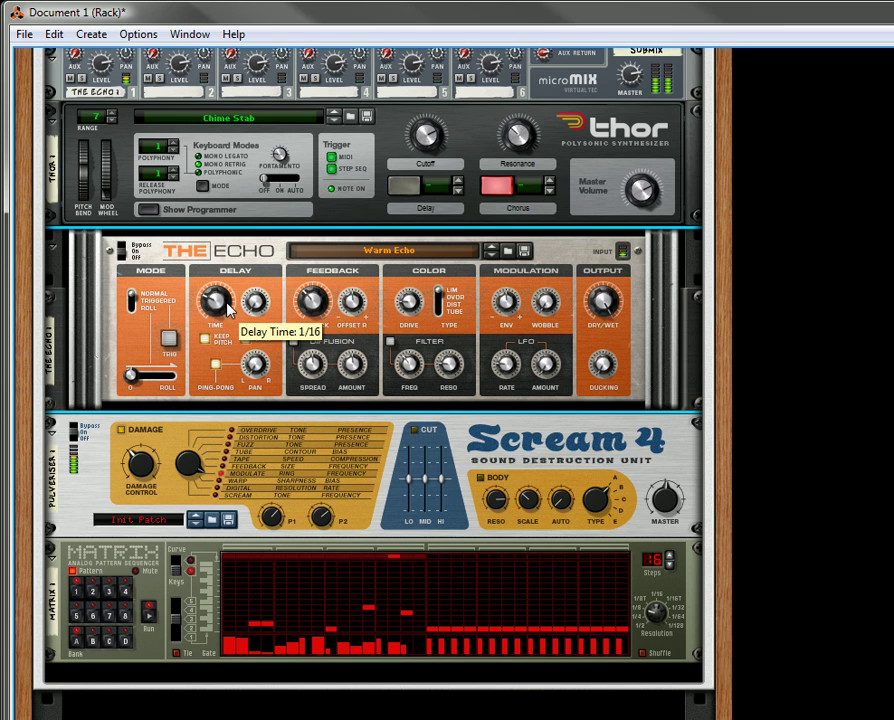
pyautogui.click(414, 430)
pyautogui.moveTo(441, 480); pyautogui.dragTo(412, 479)
pyautogui.moveTo(133, 462); pyautogui.dragTo(135, 459)
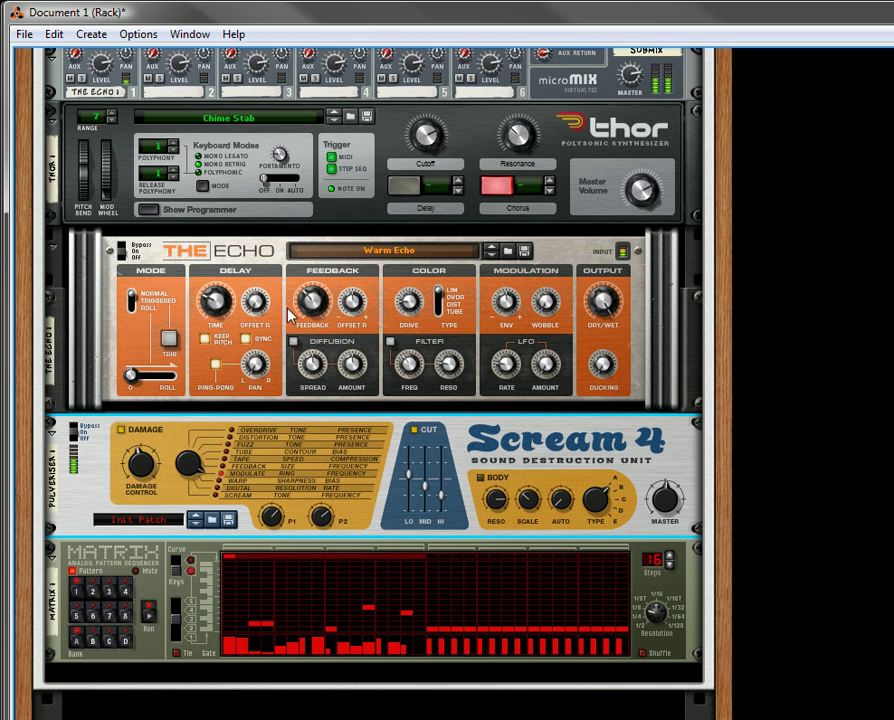
# - Lower Scream 4 Parameter 1 to 28 and Parameter 2 to 26, ending with Echo feedback at 0%
pyautogui.moveTo(312, 305); pyautogui.dragTo(322, 315)
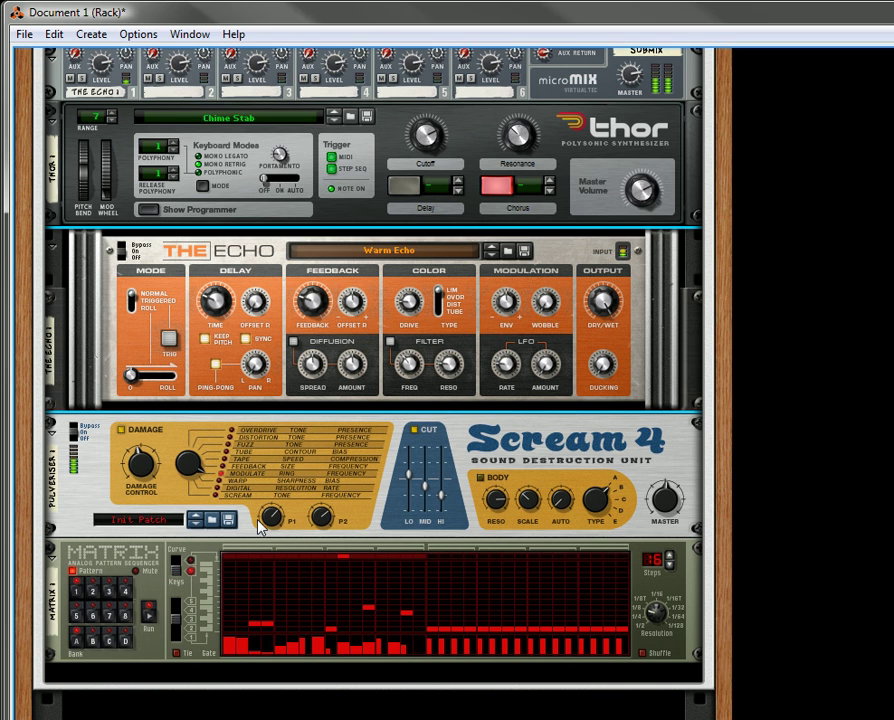
pyautogui.moveTo(265, 522); pyautogui.dragTo(287, 545)
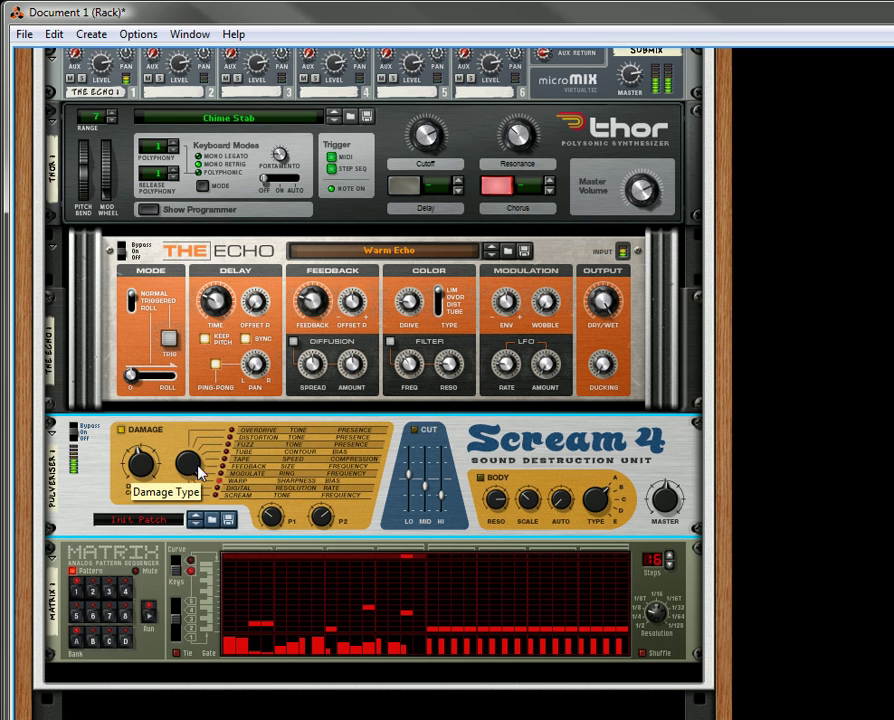
pyautogui.moveTo(274, 523); pyautogui.dragTo(336, 538)
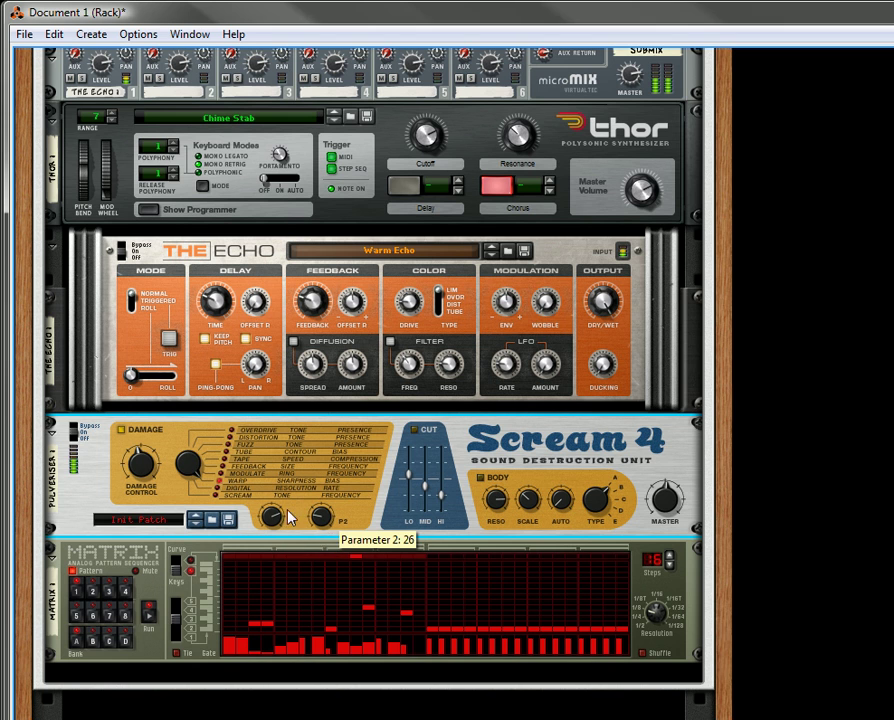
pyautogui.moveTo(276, 518); pyautogui.dragTo(200, 485)
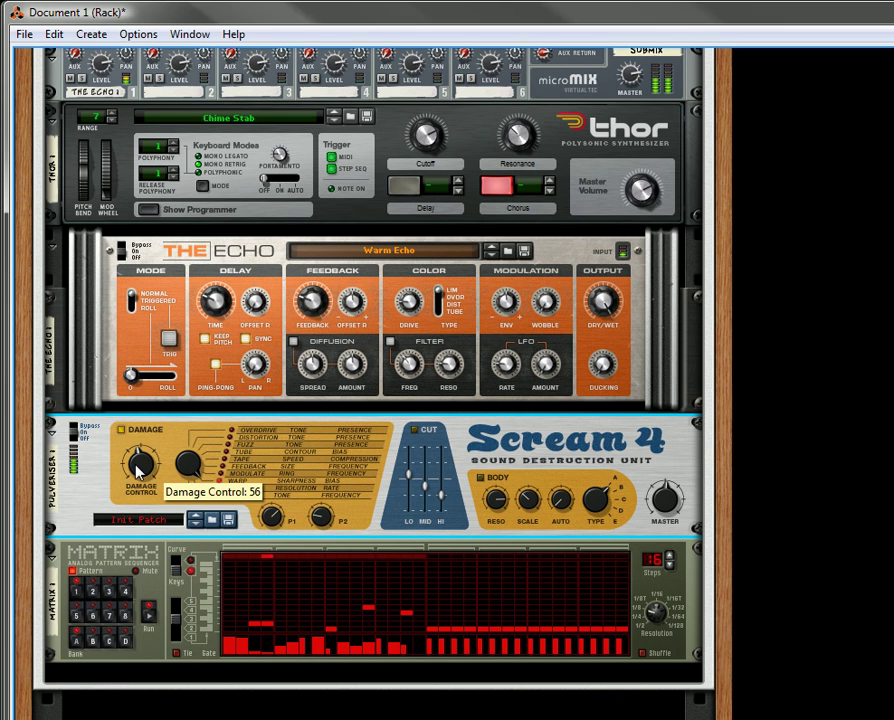
pyautogui.moveTo(314, 303)
pyautogui.mouseDown()
pyautogui.moveTo(320, 298)
pyautogui.moveTo(320, 307)
pyautogui.mouseUp()
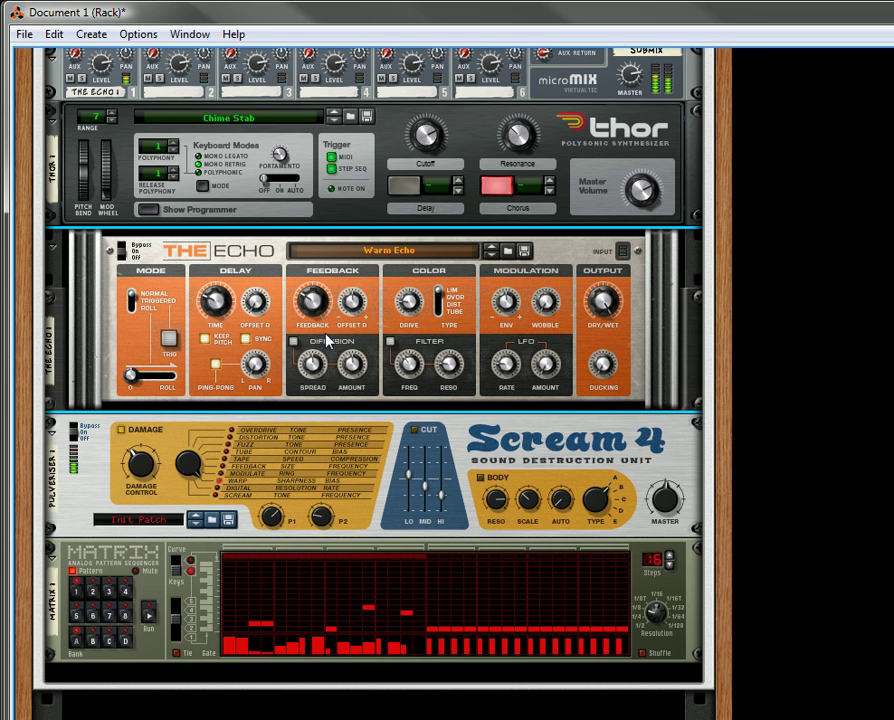
pyautogui.moveTo(310, 328); pyautogui.dragTo(323, 338)
pyautogui.scroll(2, 358, 377)
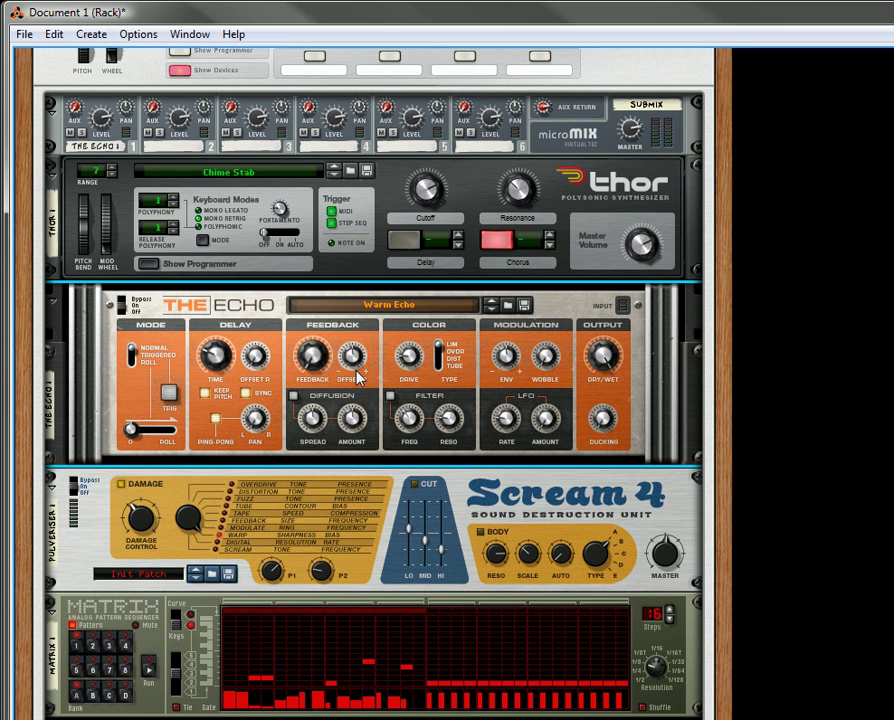
pyautogui.press('Tab')
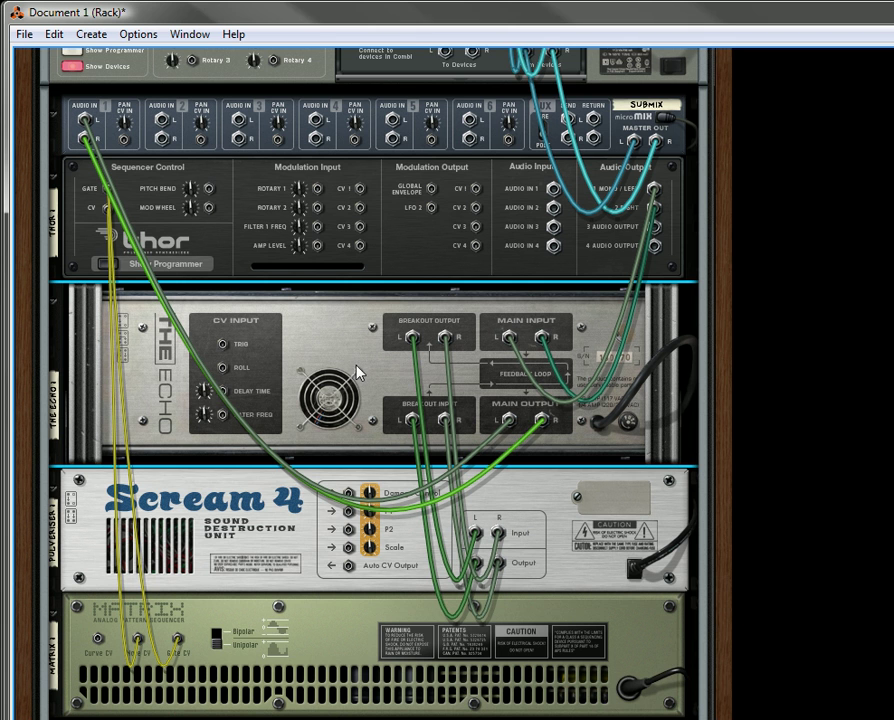
pyautogui.press('Tab')
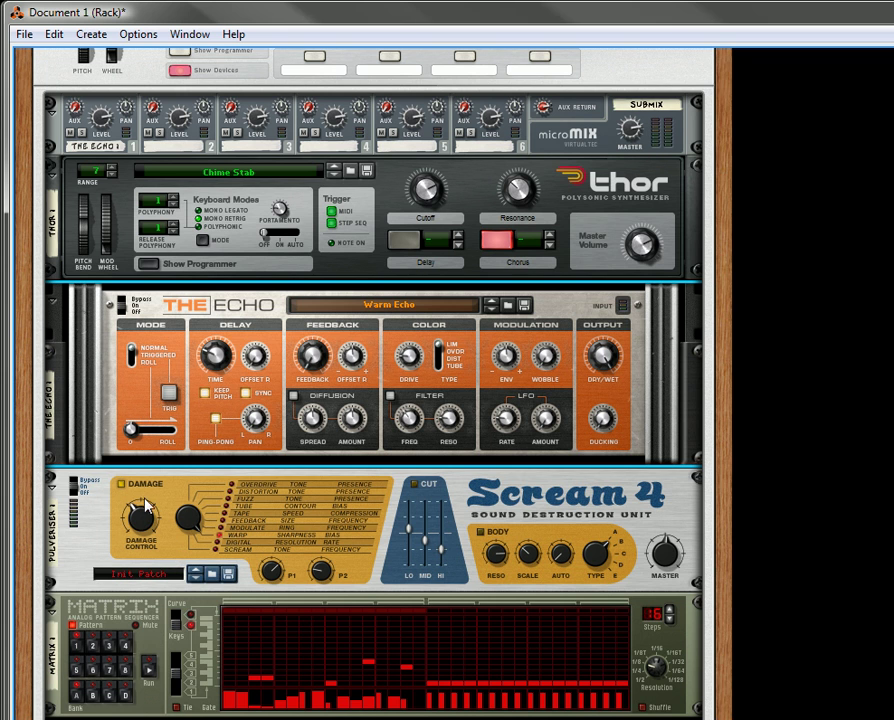
pyautogui.rightClick(150, 497)
pyautogui.moveTo(240, 488)
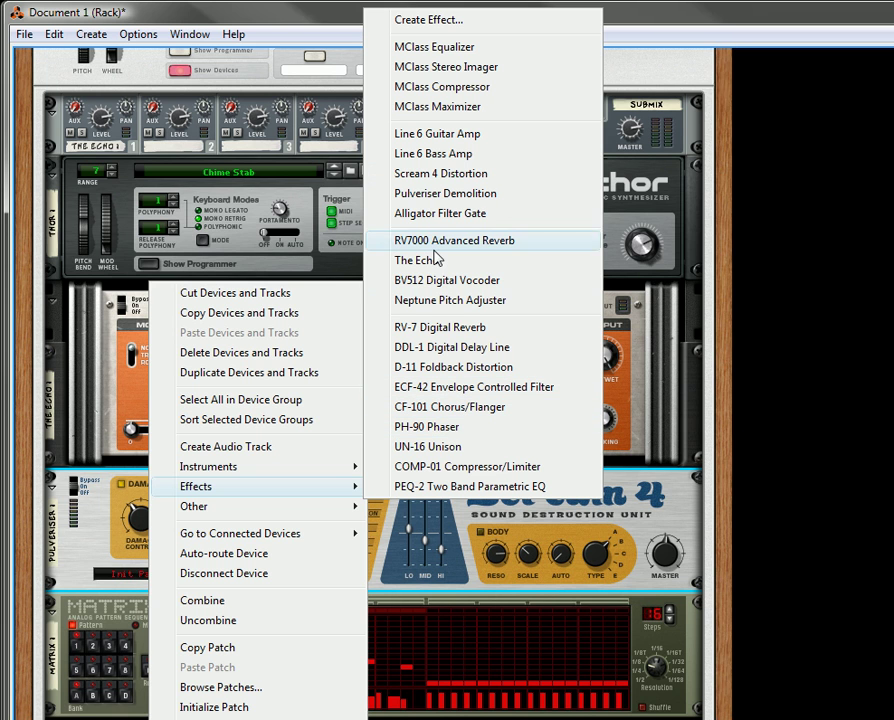
pyautogui.click(78, 241)
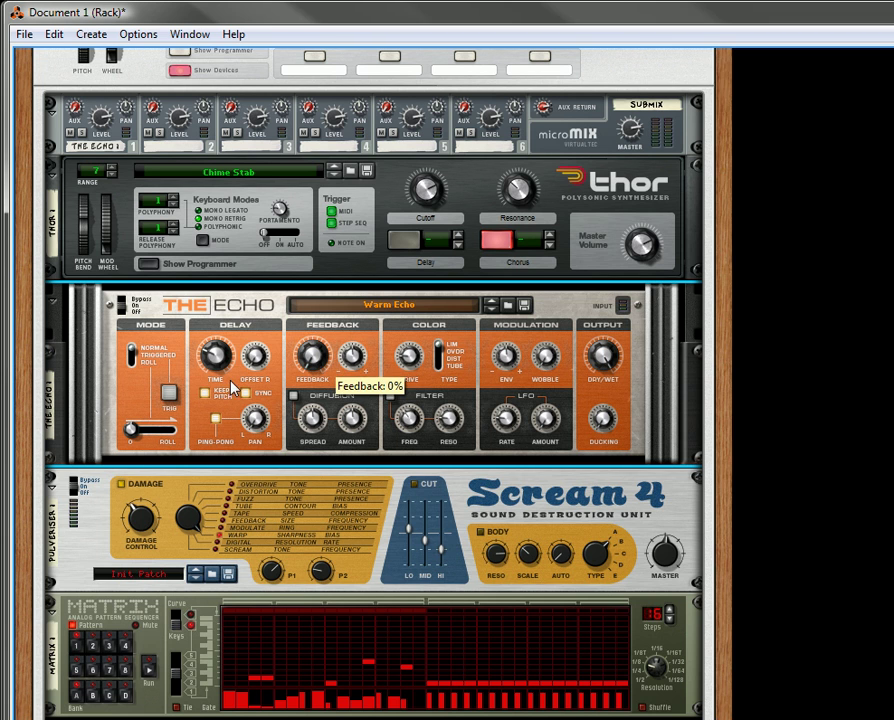
# - Set The Echo's delay time to 1/128 and its colour type to LIM (Limiter)
pyautogui.moveTo(214, 356); pyautogui.dragTo(240, 408)
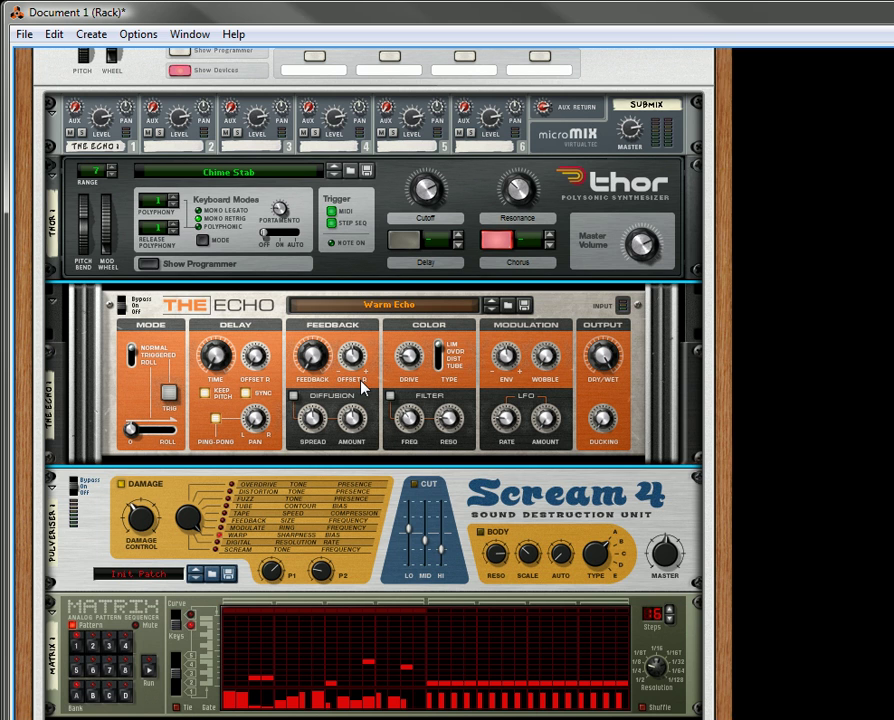
pyautogui.click(436, 366)
pyautogui.moveTo(445, 343)
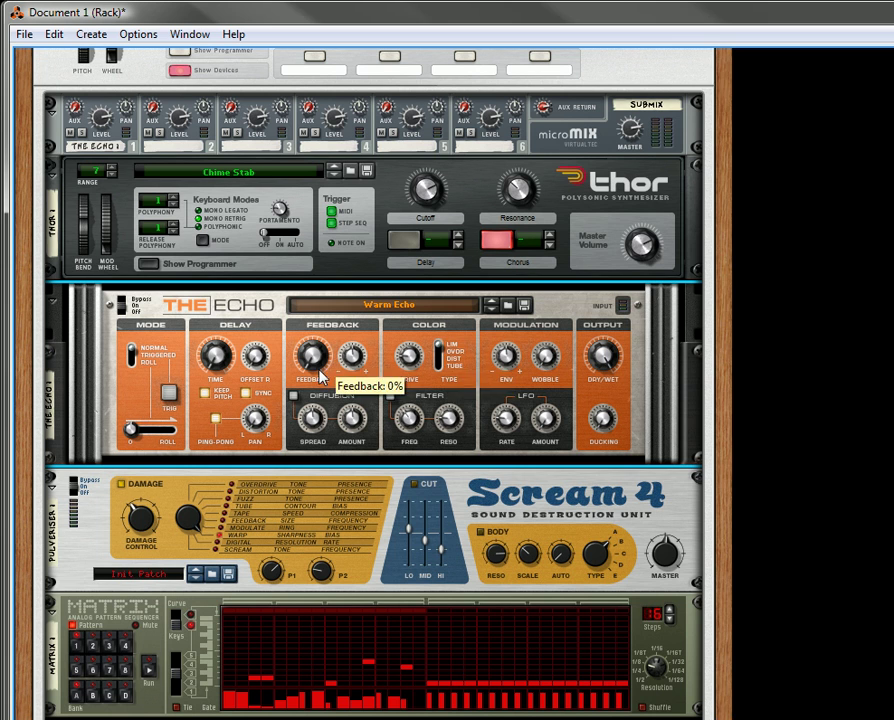
pyautogui.moveTo(422, 370)
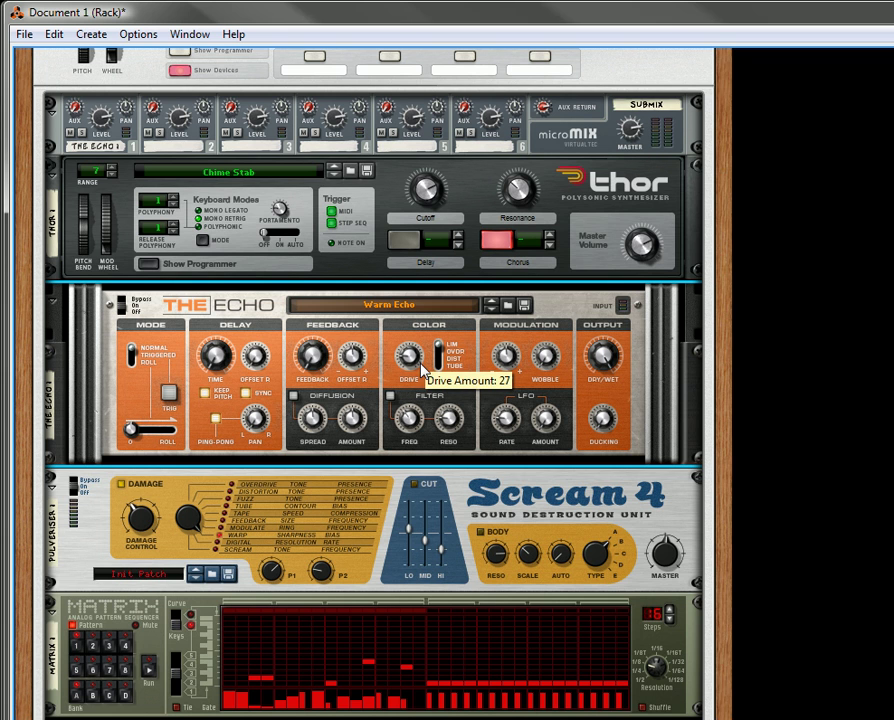
pyautogui.scroll(-3, 406, 448)
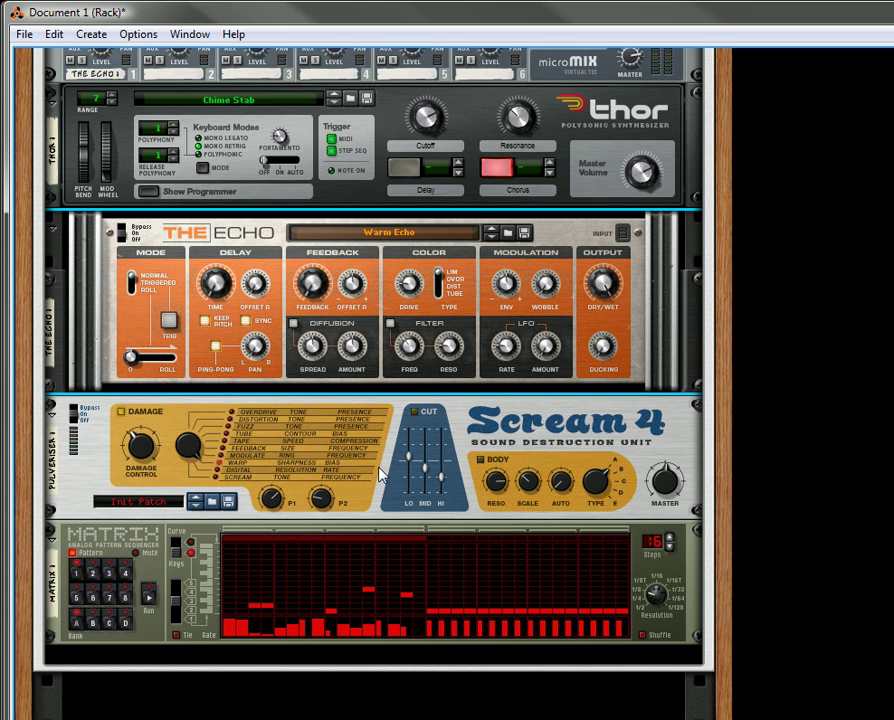